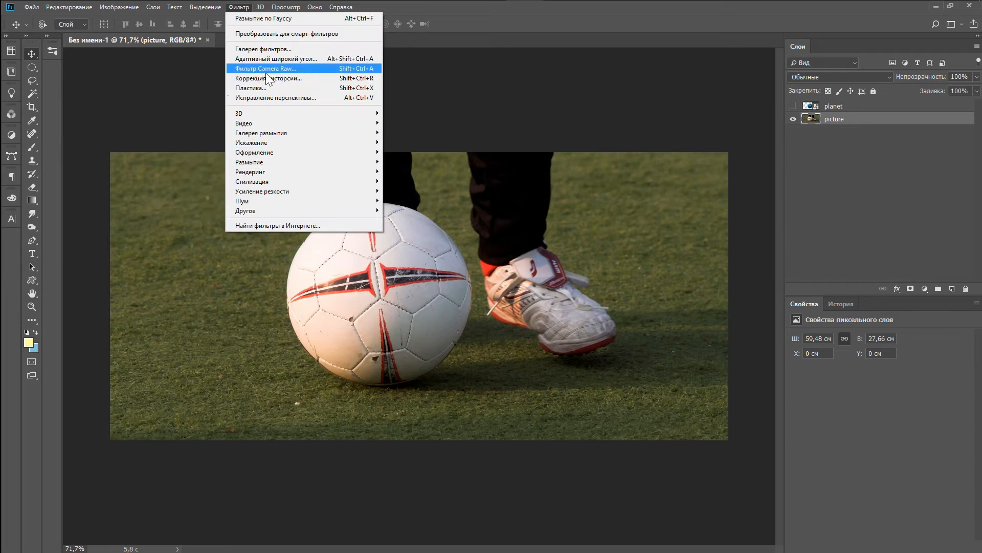
Cool and darken the picture in the Camera Raw filter with temperature -21 and exposure -0.65
{"action": "left_click_drag", "start_coordinate": [898, 201], "coordinate": [887, 203]}
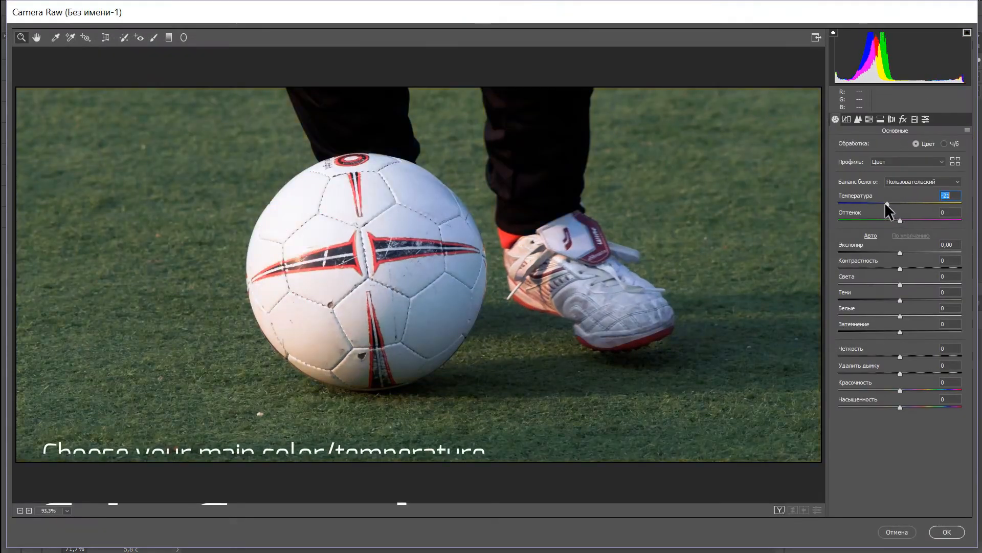
{"action": "left_click_drag", "start_coordinate": [900, 252], "coordinate": [892, 252]}
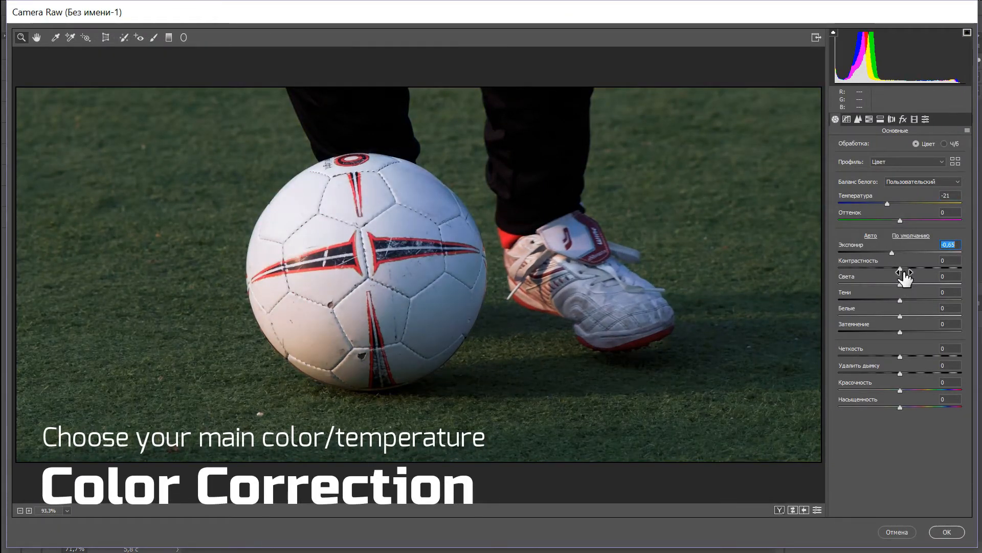
Lower the orange saturation in the HSL adjustments and shift the aquamarine hue to +12 and the blue hue to about -16
{"action": "left_click", "coordinate": [869, 119]}
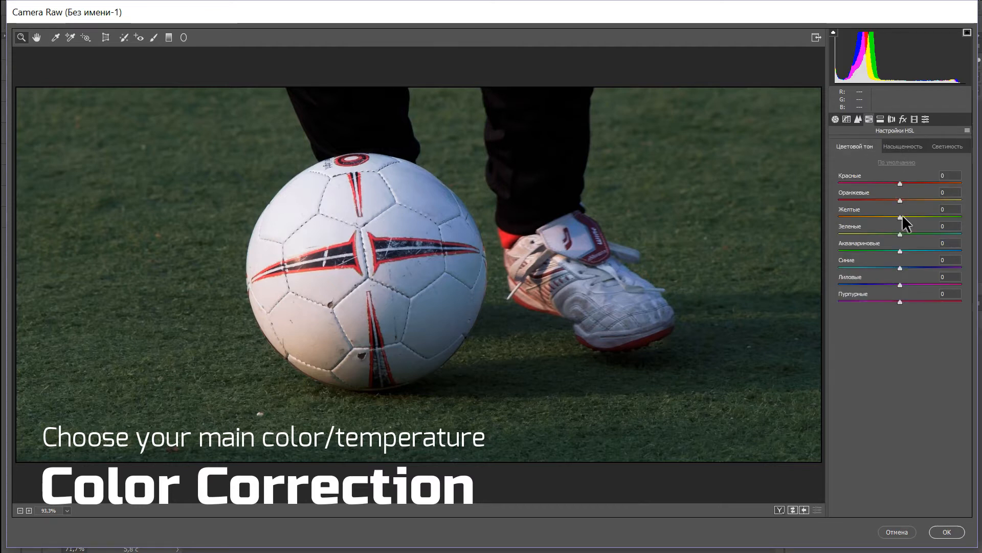
{"action": "left_click", "coordinate": [903, 147]}
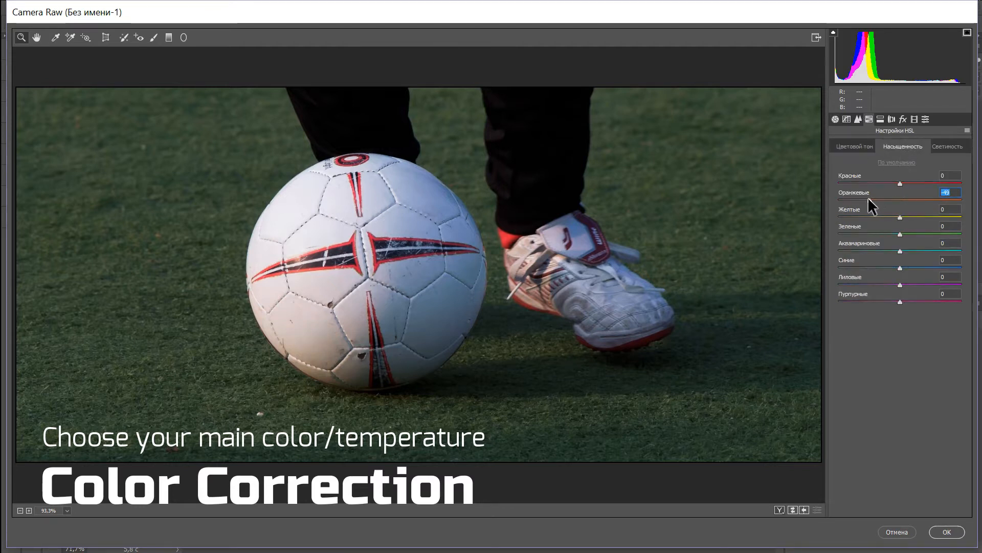
{"action": "left_click_drag", "start_coordinate": [868, 199], "coordinate": [863, 200]}
{"action": "left_click_drag", "start_coordinate": [901, 251], "coordinate": [936, 252]}
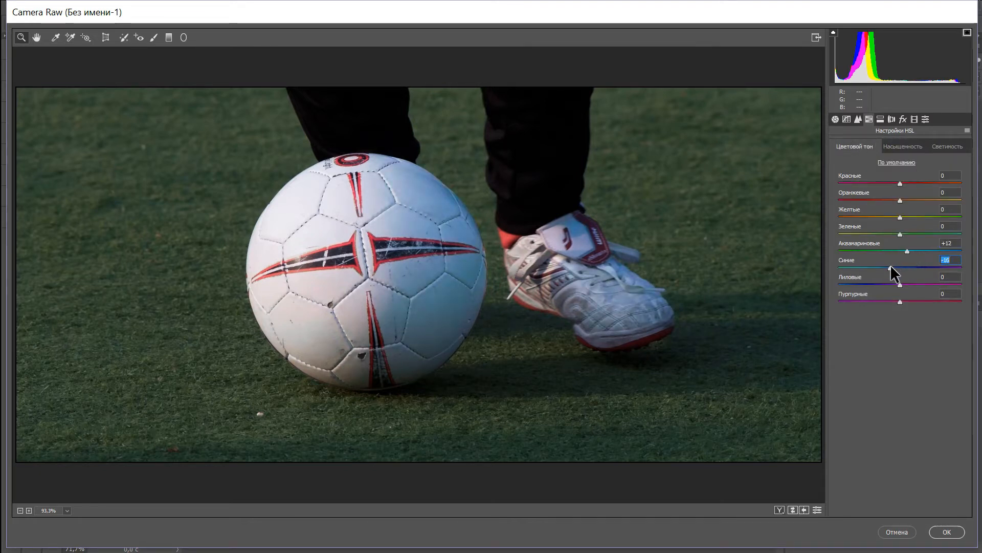
Compare the picture before and after the colour correction, and apply the Camera Raw filter
{"action": "key", "text": "ctrl+alt+1"}
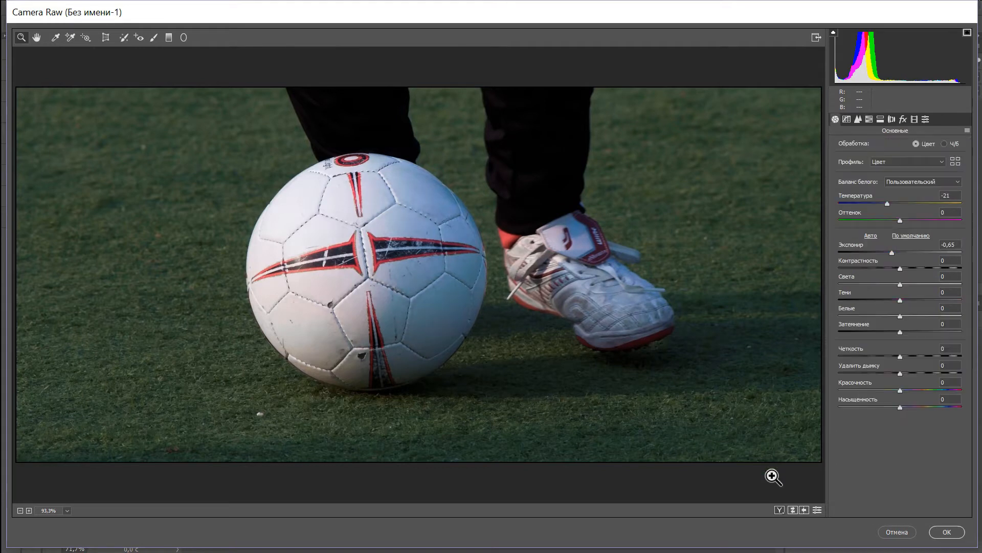
{"action": "left_click", "coordinate": [780, 510]}
{"action": "left_click_drag", "start_coordinate": [635, 323], "coordinate": [649, 324]}
{"action": "left_click", "coordinate": [947, 534]}
Show the planet layer and add a darkening Brightness/Contrast adjustment with contrast 19 above the picture layer
{"action": "key", "text": "z"}
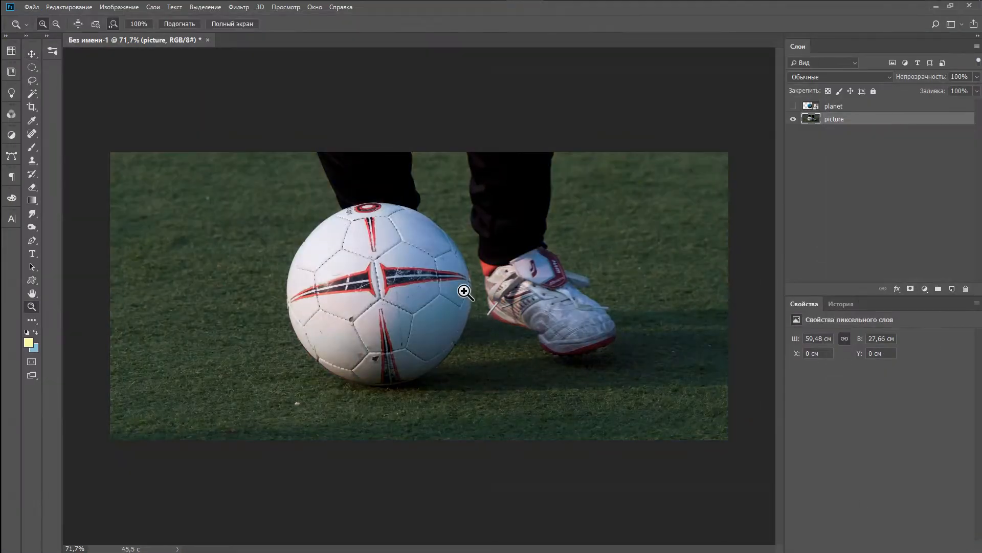
{"action": "left_click_drag", "start_coordinate": [463, 291], "coordinate": [481, 289]}
{"action": "left_click", "coordinate": [793, 106]}
{"action": "left_click", "coordinate": [925, 289]}
{"action": "left_click", "coordinate": [884, 330]}
{"action": "left_click_drag", "start_coordinate": [880, 364], "coordinate": [898, 388]}
{"action": "mouse_move", "coordinate": [589, 300]}
{"action": "left_mouse_down"}
{"action": "mouse_move", "coordinate": [563, 301]}
{"action": "mouse_move", "coordinate": [584, 301]}
{"action": "left_mouse_up"}
{"action": "left_click", "coordinate": [836, 133]}
{"action": "left_click_drag", "start_coordinate": [424, 293], "coordinate": [432, 293]}
Fit the planet over the ball with Free Transform, and set the Brightness/Contrast adjustment's brightness to -56
{"action": "left_click", "coordinate": [814, 107]}
{"action": "left_click_drag", "start_coordinate": [384, 259], "coordinate": [423, 257]}
{"action": "key", "text": "ctrl+t"}
{"action": "key", "text": "Return"}
{"action": "left_click", "coordinate": [870, 119]}
{"action": "left_click_drag", "start_coordinate": [865, 364], "coordinate": [848, 365]}
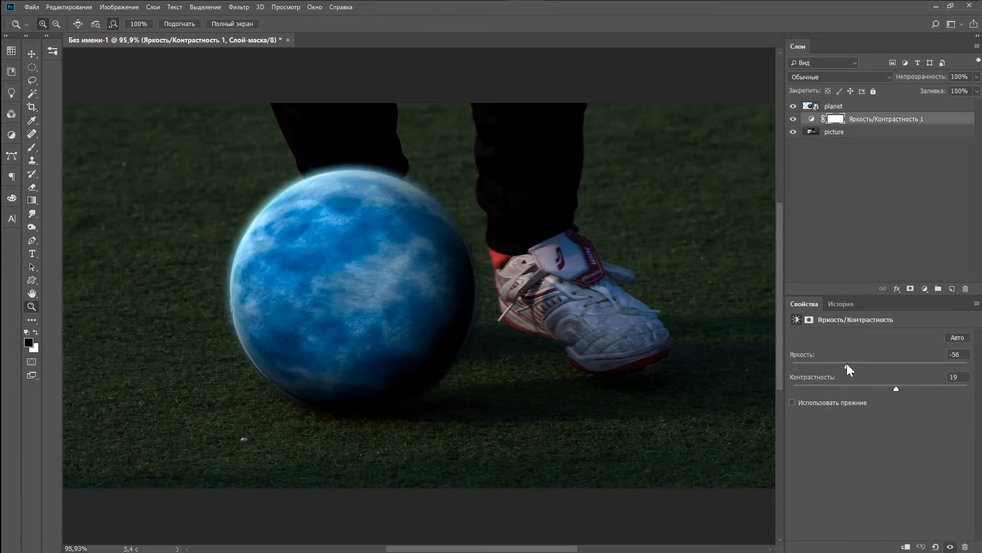
Add a Curves adjustment directly above the picture layer and pull its highlights down
{"action": "left_click", "coordinate": [834, 132]}
{"action": "left_click", "coordinate": [924, 288]}
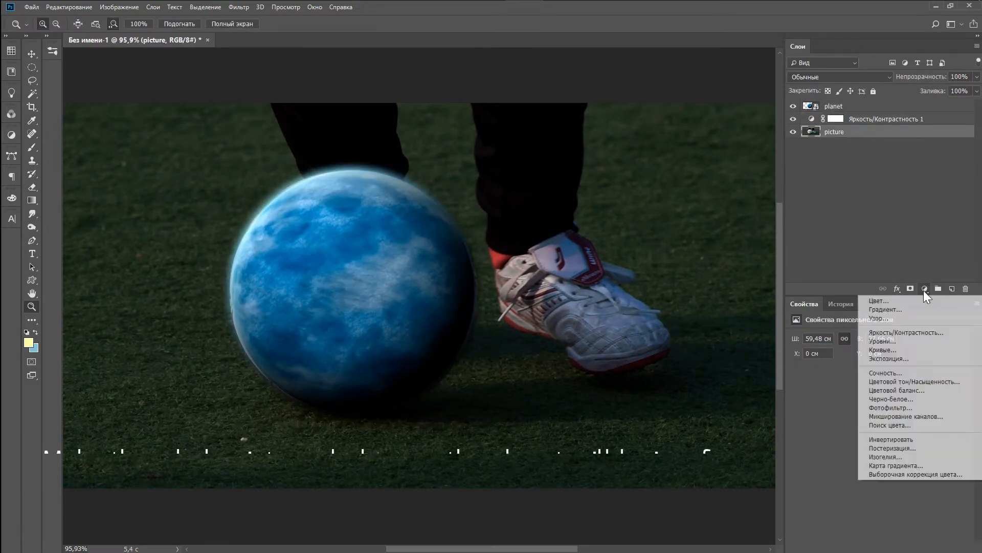
{"action": "left_click", "coordinate": [875, 353]}
{"action": "left_click_drag", "start_coordinate": [920, 397], "coordinate": [916, 396]}
{"action": "left_click_drag", "start_coordinate": [954, 361], "coordinate": [954, 377]}
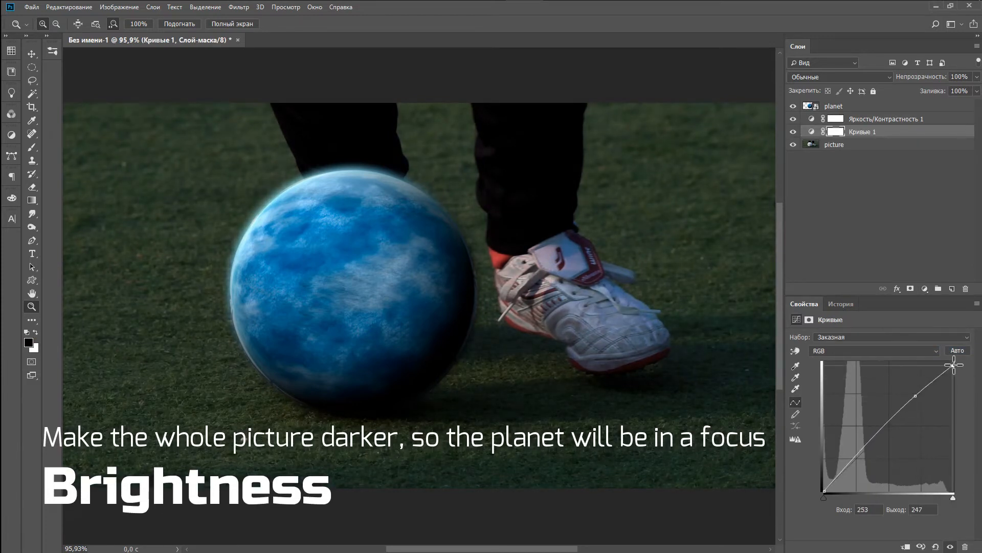
Reshape the curve by raising the shadows and lowering the white endpoint to output 236, and compare with the adjustment hidden
{"action": "left_click_drag", "start_coordinate": [954, 496], "coordinate": [947, 496]}
{"action": "left_click_drag", "start_coordinate": [916, 396], "coordinate": [918, 400]}
{"action": "left_click_drag", "start_coordinate": [865, 452], "coordinate": [865, 445]}
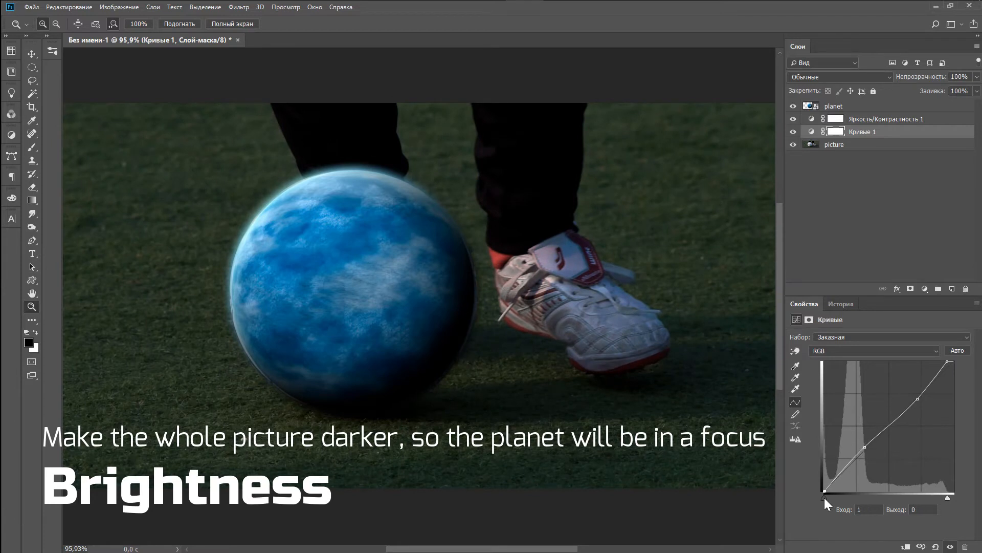
{"action": "left_click", "coordinate": [824, 491]}
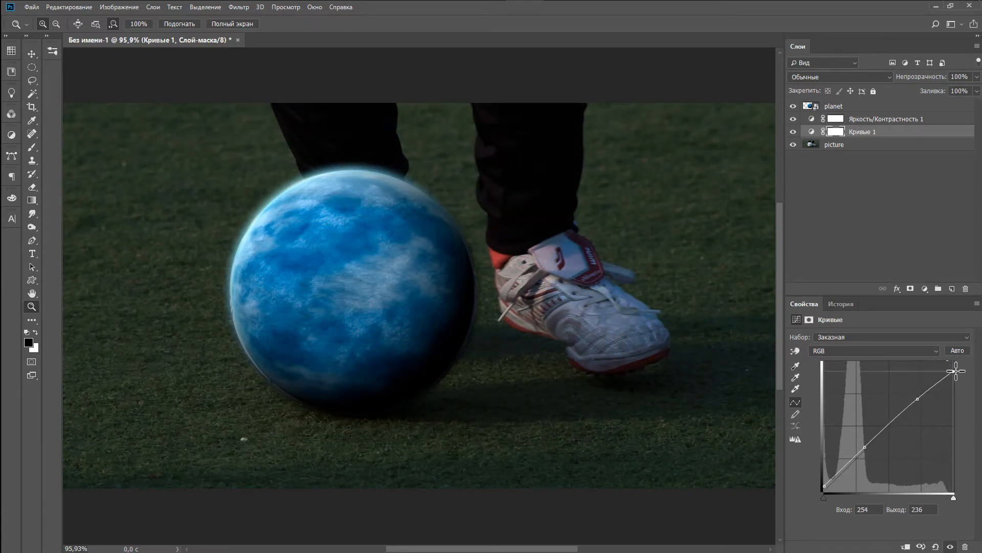
{"action": "left_click_drag", "start_coordinate": [957, 370], "coordinate": [955, 370]}
{"action": "scroll", "coordinate": [548, 280], "scroll_direction": "down", "scroll_amount": 3}
{"action": "left_click", "coordinate": [794, 132]}
{"action": "left_click", "coordinate": [794, 131]}
Stretch the planet layer slightly on both sides to about 19 cm wide so it covers the ball
{"action": "scroll", "coordinate": [486, 280], "scroll_direction": "up", "scroll_amount": 6}
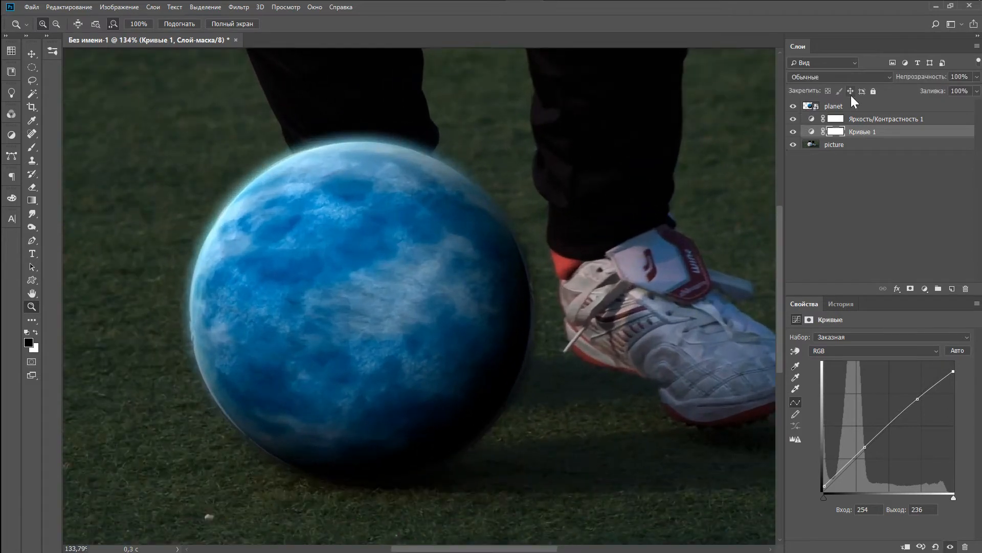
{"action": "left_click", "coordinate": [842, 108]}
{"action": "scroll", "coordinate": [532, 238], "scroll_direction": "down", "scroll_amount": 3}
{"action": "scroll", "coordinate": [524, 226], "scroll_direction": "up", "scroll_amount": 4}
{"action": "key", "text": "ctrl+t"}
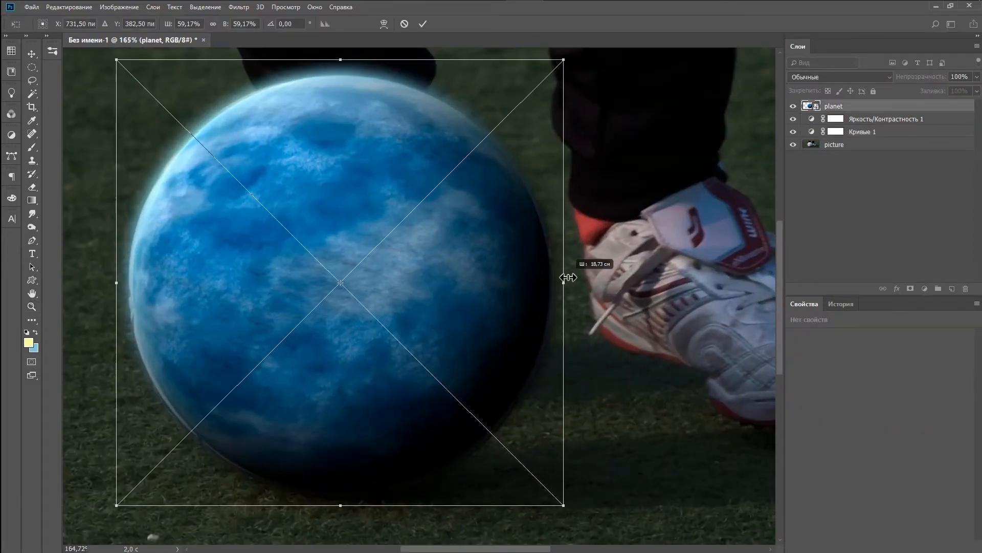
{"action": "left_click_drag", "start_coordinate": [566, 278], "coordinate": [569, 276]}
{"action": "left_click_drag", "start_coordinate": [116, 279], "coordinate": [113, 278]}
{"action": "key", "text": "Return"}
Duplicate the planet layer and apply a Gaussian Blur with a 159 px radius to the copy
{"action": "scroll", "coordinate": [566, 162], "scroll_direction": "down", "scroll_amount": 2}
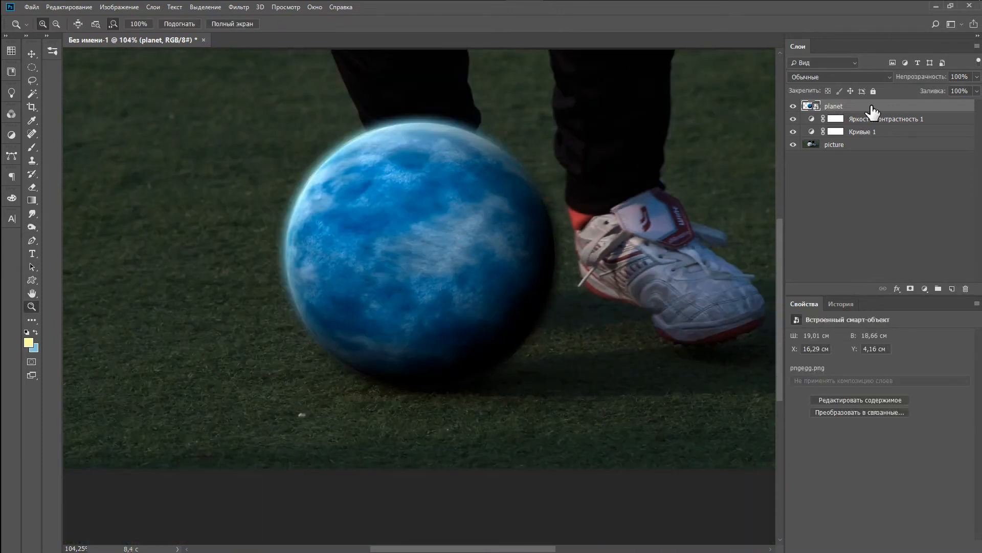
{"action": "left_click_drag", "start_coordinate": [662, 203], "coordinate": [647, 198]}
{"action": "key", "text": "ctrl+0"}
{"action": "key", "text": "ctrl+j"}
{"action": "key", "text": "v"}
{"action": "left_click", "coordinate": [235, 8]}
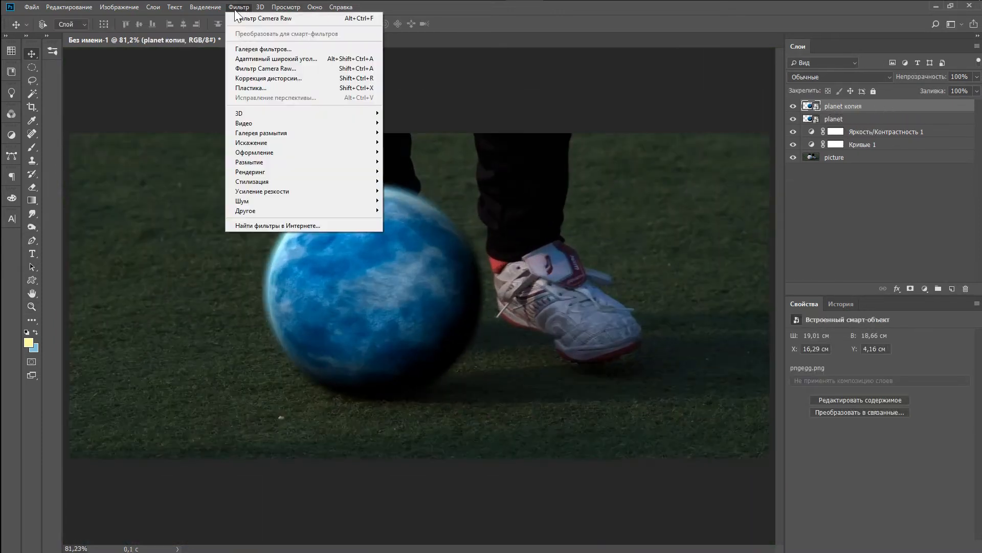
{"action": "mouse_move", "coordinate": [263, 163]}
{"action": "left_click", "coordinate": [159, 200]}
{"action": "left_click_drag", "start_coordinate": [722, 272], "coordinate": [757, 271]}
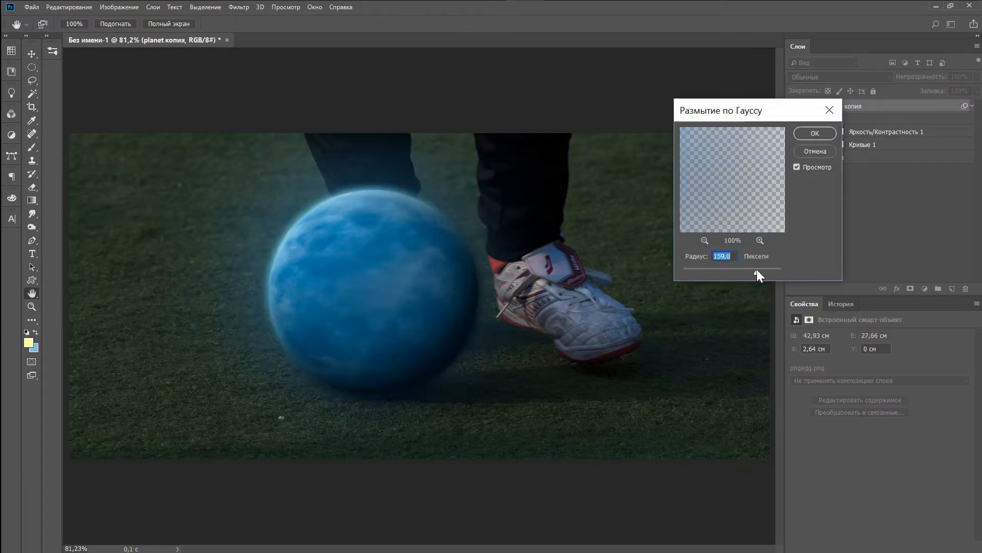
{"action": "left_click", "coordinate": [814, 134]}
Add a linear gradient fill layer above the planet copy using the turquoise-to-blue preset at 90 degrees
{"action": "left_click_drag", "start_coordinate": [534, 244], "coordinate": [568, 241]}
{"action": "key", "text": "z"}
{"action": "left_click_drag", "start_coordinate": [563, 207], "coordinate": [409, 214]}
{"action": "left_click", "coordinate": [925, 288]}
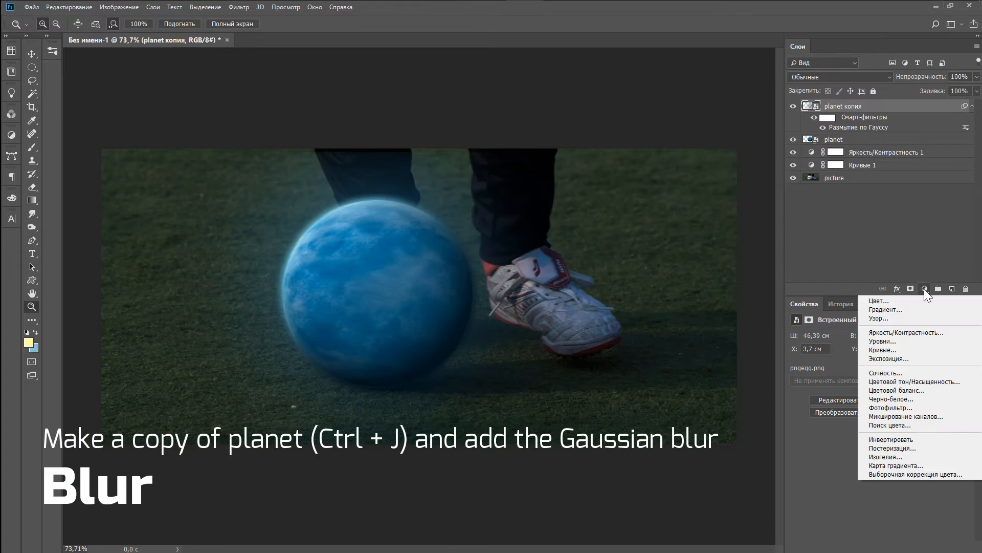
{"action": "left_click", "coordinate": [883, 309]}
{"action": "left_click", "coordinate": [637, 147]}
{"action": "left_click", "coordinate": [761, 142]}
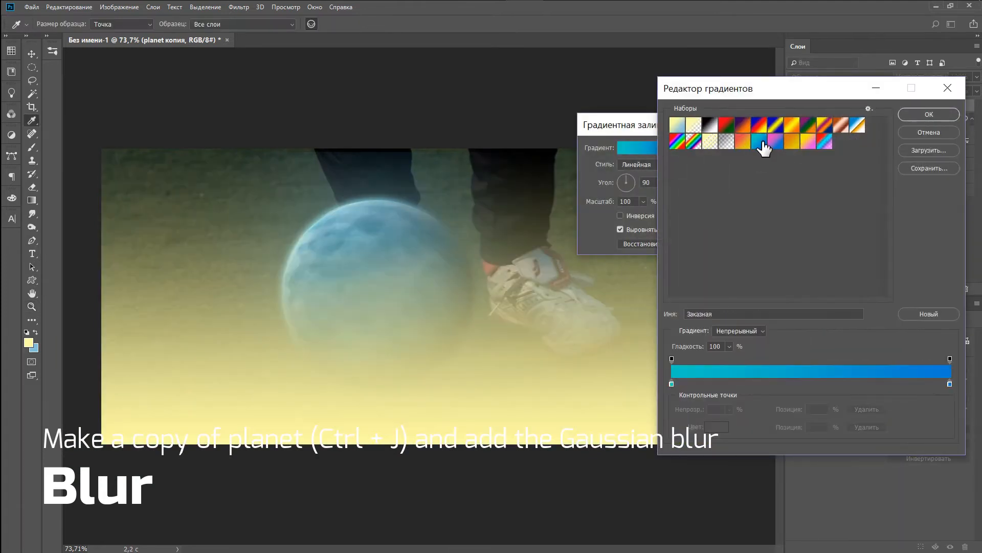
{"action": "left_click", "coordinate": [929, 114]}
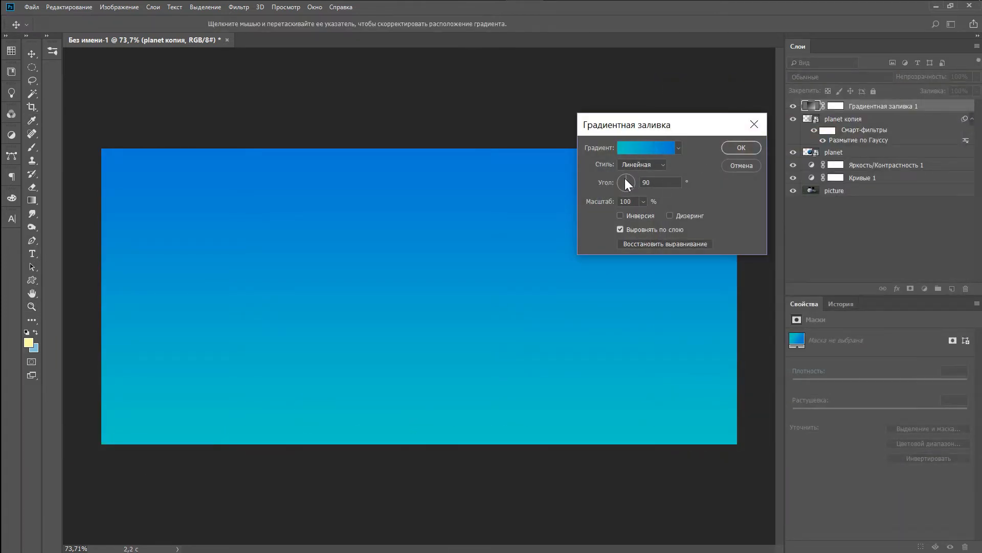
{"action": "left_click", "coordinate": [741, 147]}
Convert the gradient fill to a smart object with Gaussian Blur and reduce its opacity to 10%
{"action": "left_click_drag", "start_coordinate": [934, 77], "coordinate": [905, 78]}
{"action": "left_click", "coordinate": [239, 7]}
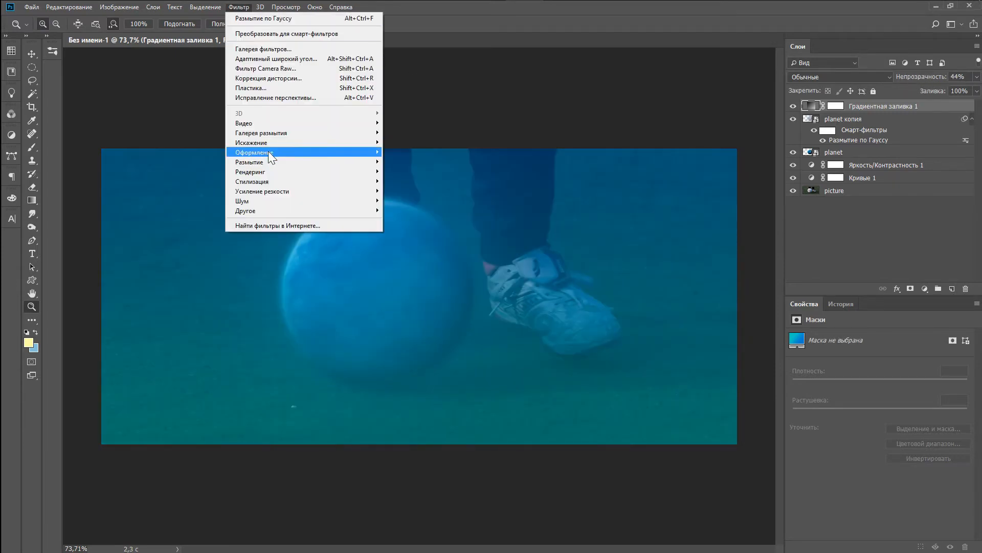
{"action": "left_click", "coordinate": [264, 18]}
{"action": "left_click", "coordinate": [466, 215]}
{"action": "left_click", "coordinate": [825, 134]}
{"action": "left_click_drag", "start_coordinate": [924, 78], "coordinate": [878, 78]}
{"action": "key", "text": "v"}
{"action": "mouse_move", "coordinate": [693, 200]}
{"action": "left_mouse_down"}
{"action": "mouse_move", "coordinate": [694, 210]}
{"action": "mouse_move", "coordinate": [694, 196]}
{"action": "left_mouse_up"}
Reduce the opacity of the blurred planet copy layer to 68%
{"action": "key", "text": "z"}
{"action": "left_click_drag", "start_coordinate": [382, 200], "coordinate": [421, 212]}
{"action": "left_click", "coordinate": [821, 163]}
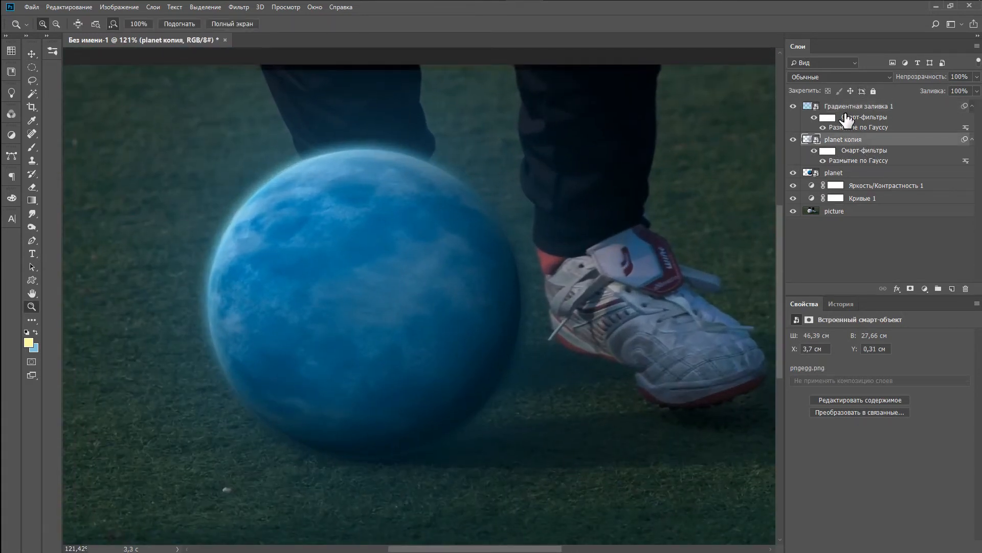
{"action": "left_click_drag", "start_coordinate": [842, 173], "coordinate": [843, 178]}
{"action": "left_click_drag", "start_coordinate": [676, 207], "coordinate": [561, 213]}
{"action": "key", "text": "ctrl+z"}
{"action": "left_click_drag", "start_coordinate": [440, 232], "coordinate": [512, 237]}
{"action": "left_click_drag", "start_coordinate": [858, 142], "coordinate": [862, 141]}
{"action": "left_click_drag", "start_coordinate": [920, 80], "coordinate": [938, 81]}
{"action": "left_click_drag", "start_coordinate": [404, 193], "coordinate": [517, 213]}
Add an Outer Glow effect to the planet layer with a blue glow colour sampled from the planet
{"action": "double_click", "coordinate": [869, 174]}
{"action": "left_click_drag", "start_coordinate": [577, 169], "coordinate": [750, 232]}
{"action": "left_click", "coordinate": [625, 417]}
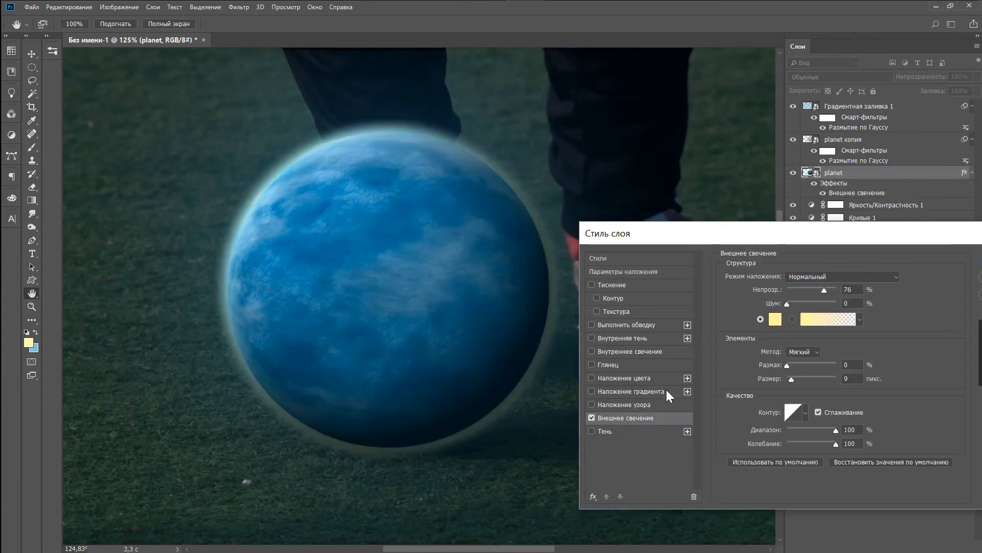
{"action": "left_click", "coordinate": [776, 319]}
{"action": "left_click", "coordinate": [474, 156]}
{"action": "left_click_drag", "start_coordinate": [730, 174], "coordinate": [743, 171]}
{"action": "key", "text": "Return"}
Set the outer glow's size to 21 px, lower its opacity, and apply the layer style
{"action": "left_click_drag", "start_coordinate": [792, 379], "coordinate": [797, 379]}
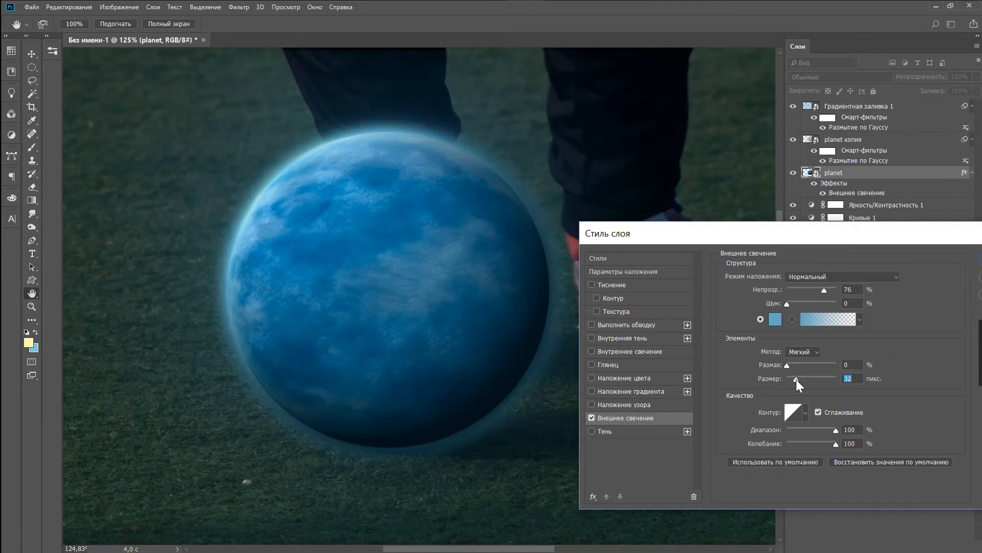
{"action": "left_click_drag", "start_coordinate": [825, 289], "coordinate": [813, 289]}
{"action": "left_click_drag", "start_coordinate": [802, 379], "coordinate": [786, 365]}
{"action": "left_click_drag", "start_coordinate": [876, 237], "coordinate": [770, 244]}
{"action": "left_click", "coordinate": [906, 265]}
{"action": "scroll", "coordinate": [517, 268], "scroll_direction": "down", "scroll_amount": 4}
{"action": "scroll", "coordinate": [460, 285], "scroll_direction": "up", "scroll_amount": 3}
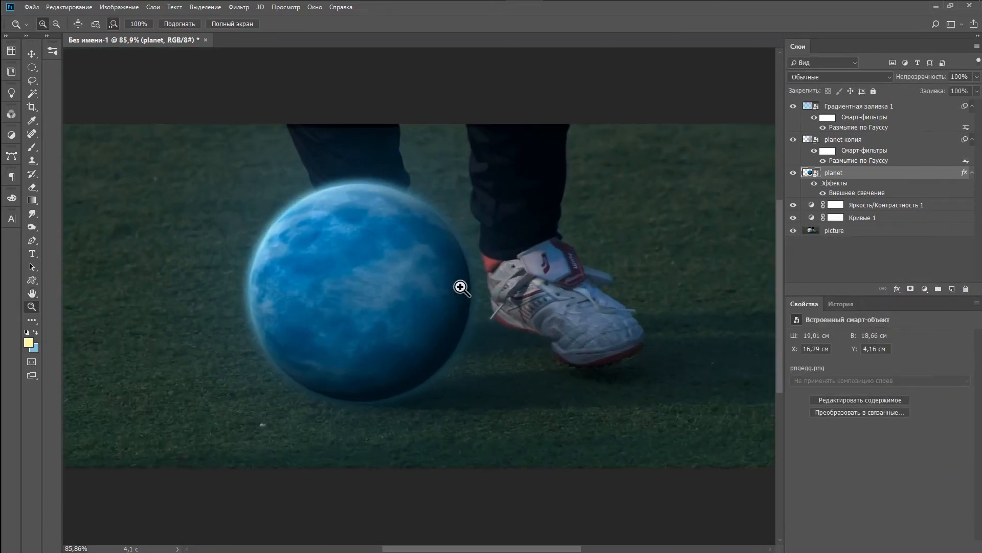
Paint light blue light with a soft brush around the planet, over the legs, shoe and grass, on a new top layer
{"action": "left_click", "coordinate": [868, 140]}
{"action": "left_click", "coordinate": [873, 106]}
{"action": "left_click", "coordinate": [951, 289]}
{"action": "key", "text": "b"}
{"action": "left_click", "coordinate": [35, 332]}
{"action": "mouse_move", "coordinate": [484, 306]}
{"action": "left_mouse_down"}
{"action": "mouse_move", "coordinate": [553, 358]}
{"action": "mouse_move", "coordinate": [579, 360]}
{"action": "mouse_move", "coordinate": [463, 201]}
{"action": "left_mouse_up"}
{"action": "mouse_move", "coordinate": [399, 162]}
{"action": "left_mouse_down"}
{"action": "mouse_move", "coordinate": [402, 191]}
{"action": "mouse_move", "coordinate": [395, 132]}
{"action": "left_mouse_up"}
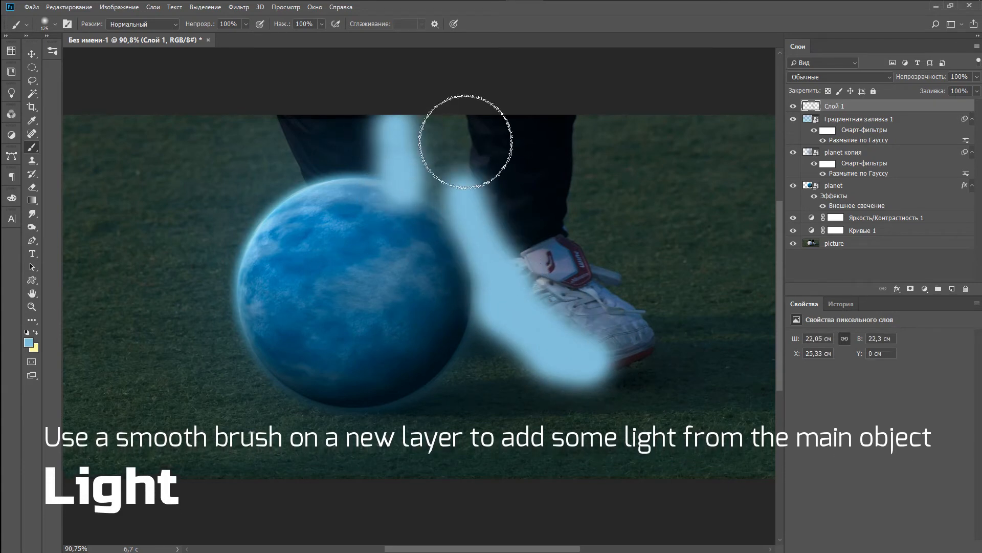
{"action": "left_click_drag", "start_coordinate": [453, 179], "coordinate": [450, 132]}
{"action": "mouse_move", "coordinate": [442, 396]}
{"action": "left_mouse_down"}
{"action": "mouse_move", "coordinate": [275, 395]}
{"action": "mouse_move", "coordinate": [461, 399]}
{"action": "left_mouse_up"}
Set the painted light layer's blend mode to Soft Light and soften it with Gaussian Blur
{"action": "left_click", "coordinate": [840, 77]}
{"action": "left_click", "coordinate": [818, 226]}
{"action": "left_click", "coordinate": [239, 7]}
{"action": "mouse_move", "coordinate": [256, 172]}
{"action": "left_click", "coordinate": [168, 210]}
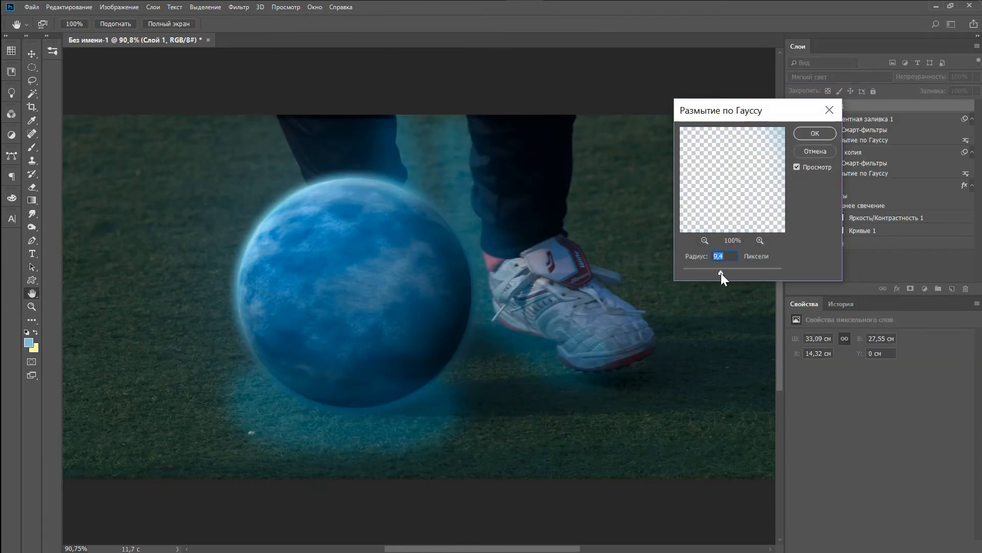
{"action": "left_click", "coordinate": [815, 133]}
Move the painted light layer below the planet layer and set its opacity to 58%
{"action": "left_click_drag", "start_coordinate": [863, 108], "coordinate": [852, 207]}
{"action": "left_click_drag", "start_coordinate": [461, 265], "coordinate": [505, 246]}
{"action": "key", "text": "v"}
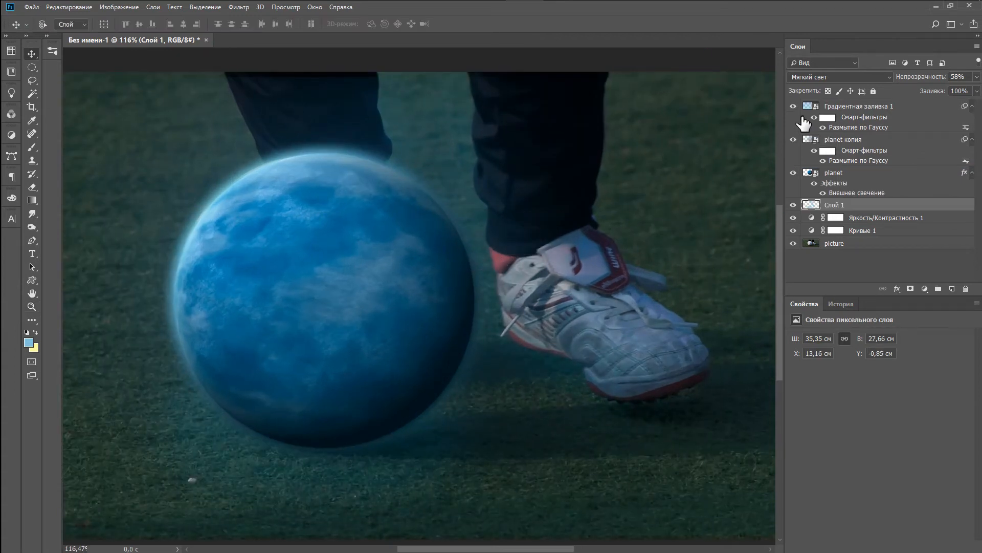
{"action": "scroll", "coordinate": [544, 189], "scroll_direction": "down", "scroll_amount": 3}
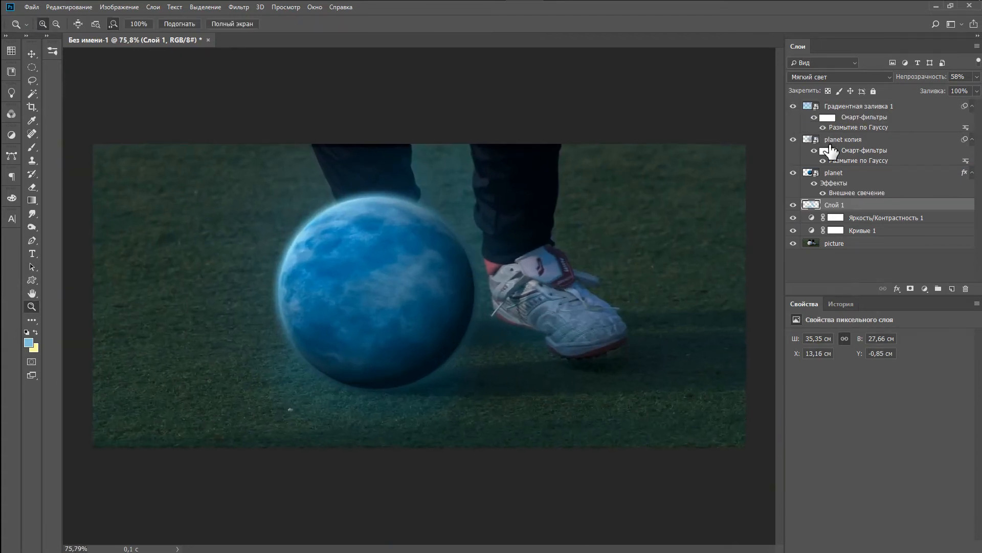
Adjust the size and position of the blurred planet copy with Free Transform
{"action": "left_click", "coordinate": [850, 174]}
{"action": "key", "text": "z"}
{"action": "left_click", "coordinate": [449, 164]}
{"action": "left_click", "coordinate": [852, 141]}
{"action": "key", "text": "ctrl+t"}
{"action": "key", "text": "Escape"}
{"action": "key", "text": "ctrl+minus"}
{"action": "key", "text": "ctrl+t"}
{"action": "left_click_drag", "start_coordinate": [483, 205], "coordinate": [437, 219]}
{"action": "key", "text": "Return"}
{"action": "left_click", "coordinate": [463, 219]}
{"action": "key", "text": "v"}
{"action": "key", "text": "z"}
{"action": "scroll", "coordinate": [435, 220], "scroll_direction": "up", "scroll_amount": 2}
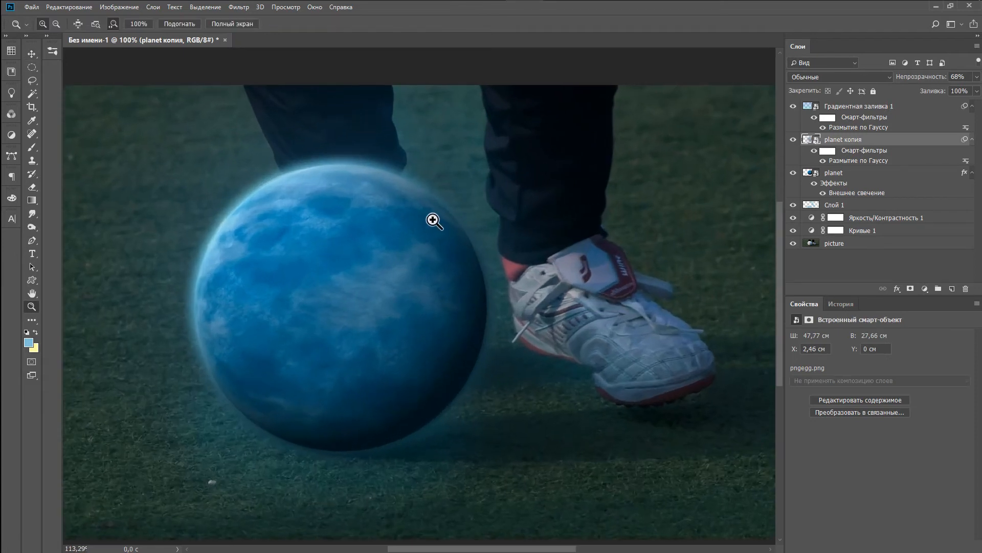
Add a new shadow layer above the gradient fill layer and set its blend mode to Soft Light
{"action": "scroll", "coordinate": [384, 402], "scroll_direction": "up", "scroll_amount": 1}
{"action": "left_click_drag", "start_coordinate": [392, 408], "coordinate": [423, 348]}
{"action": "scroll", "coordinate": [423, 378], "scroll_direction": "up", "scroll_amount": 1}
{"action": "left_click", "coordinate": [952, 289]}
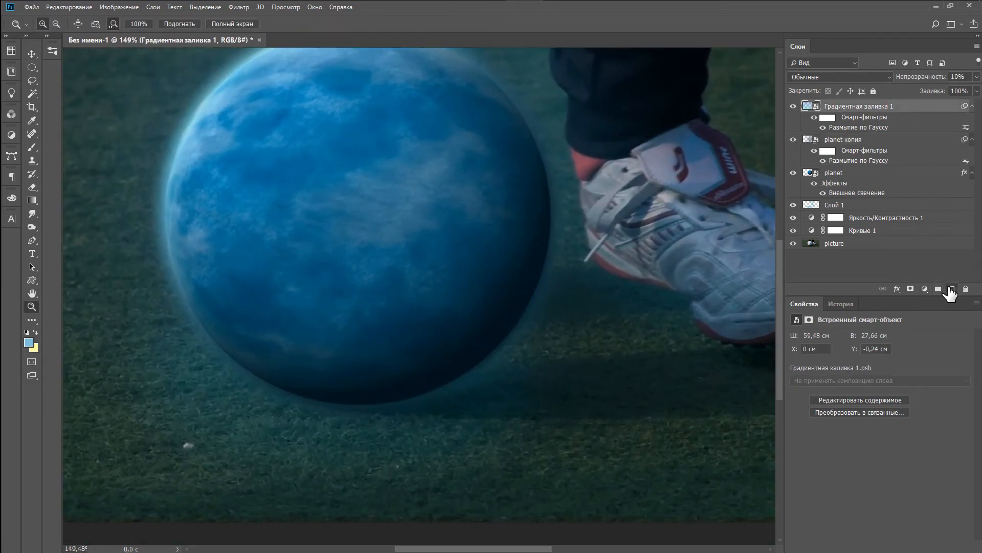
{"action": "key", "text": "b"}
{"action": "left_click_drag", "start_coordinate": [501, 404], "coordinate": [472, 410]}
{"action": "key", "text": "ctrl+z"}
{"action": "left_click", "coordinate": [834, 77]}
{"action": "left_click", "coordinate": [818, 228]}
Paint a shadow on the grass beneath the planet with a dark blue sampled from the planet
{"action": "left_click_drag", "start_coordinate": [451, 344], "coordinate": [443, 314], "text": "alt"}
{"action": "left_click", "coordinate": [490, 407]}
{"action": "key", "text": "ctrl+z"}
{"action": "left_click", "coordinate": [419, 280], "text": "alt"}
{"action": "mouse_move", "coordinate": [489, 360]}
{"action": "left_mouse_down"}
{"action": "mouse_move", "coordinate": [472, 399]}
{"action": "mouse_move", "coordinate": [280, 408]}
{"action": "mouse_move", "coordinate": [458, 422]}
{"action": "mouse_move", "coordinate": [507, 375]}
{"action": "mouse_move", "coordinate": [555, 418]}
{"action": "mouse_move", "coordinate": [559, 367]}
{"action": "left_mouse_up"}
Apply a Gaussian Blur with a 27.7 px radius to the shadow layer and adjust its position under the planet
{"action": "key", "text": "z"}
{"action": "mouse_move", "coordinate": [634, 328]}
{"action": "left_mouse_down"}
{"action": "mouse_move", "coordinate": [586, 312]}
{"action": "mouse_move", "coordinate": [606, 309]}
{"action": "left_mouse_up"}
{"action": "left_click", "coordinate": [845, 77]}
{"action": "left_click", "coordinate": [845, 78]}
{"action": "left_click", "coordinate": [238, 7]}
{"action": "mouse_move", "coordinate": [256, 159]}
{"action": "left_click", "coordinate": [148, 210]}
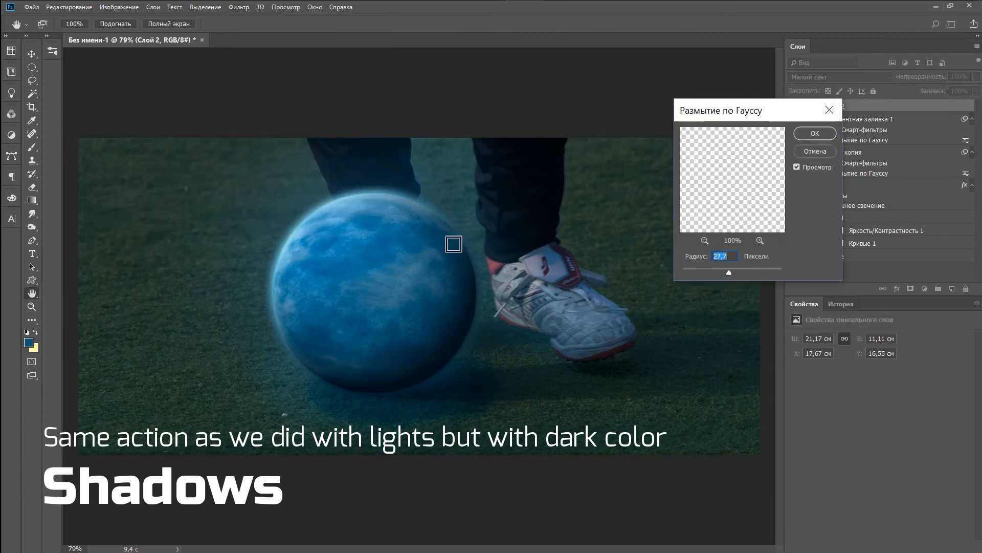
{"action": "left_click_drag", "start_coordinate": [709, 271], "coordinate": [730, 272]}
{"action": "left_click", "coordinate": [815, 133]}
{"action": "left_click_drag", "start_coordinate": [456, 389], "coordinate": [457, 389]}
Change the planet's Outer Glow colour to light blue afd6f2 and adjust the glow's opacity and size
{"action": "key", "text": "z"}
{"action": "left_click_drag", "start_coordinate": [474, 300], "coordinate": [516, 257]}
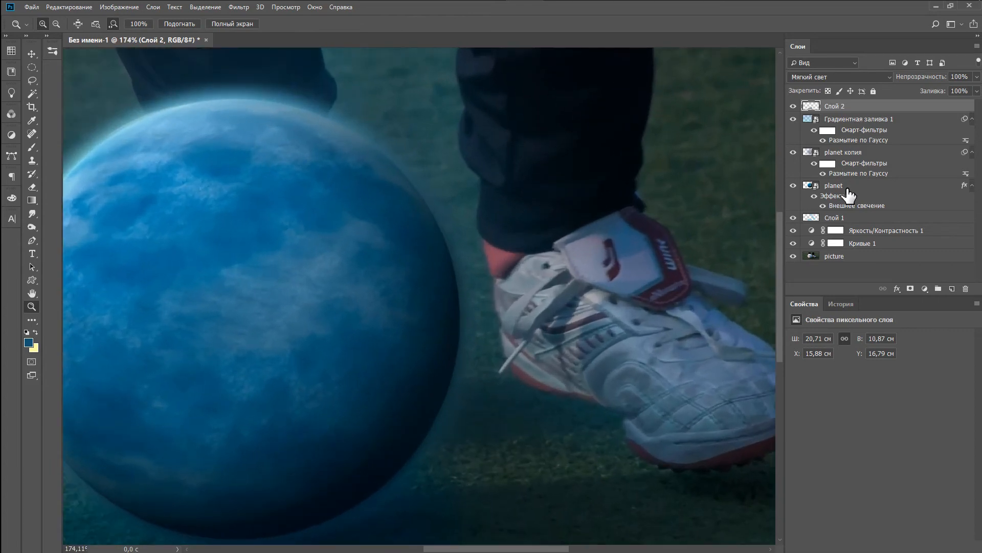
{"action": "left_click", "coordinate": [848, 186]}
{"action": "double_click", "coordinate": [862, 206]}
{"action": "left_click", "coordinate": [670, 326]}
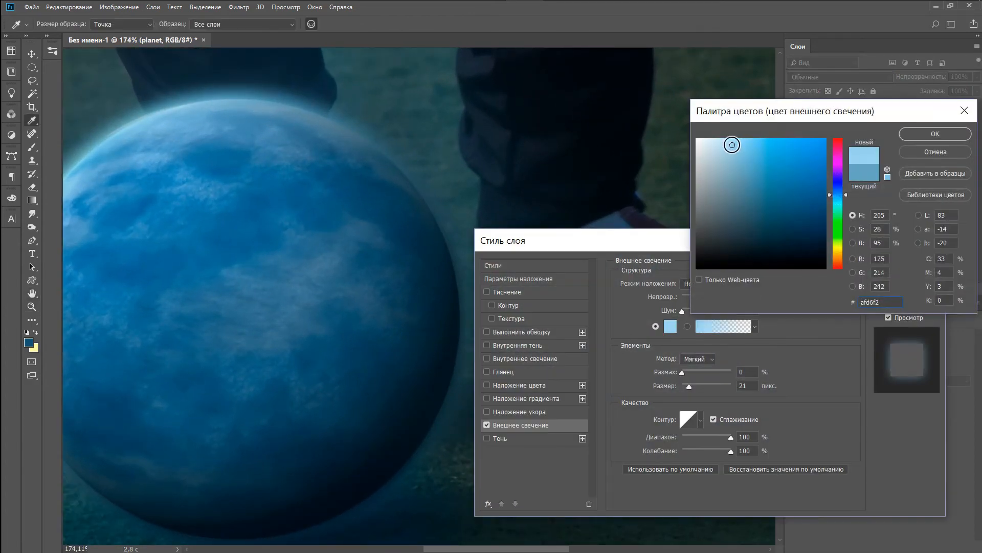
{"action": "left_click", "coordinate": [932, 131]}
{"action": "left_click_drag", "start_coordinate": [721, 297], "coordinate": [723, 296]}
{"action": "left_click_drag", "start_coordinate": [690, 385], "coordinate": [681, 385]}
{"action": "left_click", "coordinate": [907, 266]}
Add a new top layer and paint light blue backlight along the trouser leg, shoe edges and laces with a 7 px soft brush
{"action": "mouse_move", "coordinate": [567, 303]}
{"action": "left_mouse_down"}
{"action": "mouse_move", "coordinate": [509, 303]}
{"action": "mouse_move", "coordinate": [552, 302]}
{"action": "left_mouse_up"}
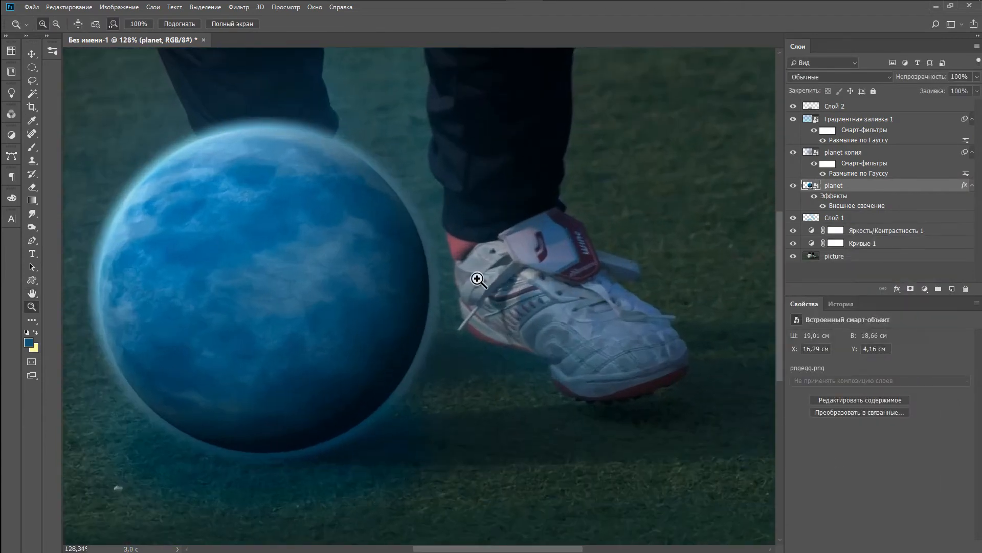
{"action": "left_click_drag", "start_coordinate": [480, 285], "coordinate": [527, 285]}
{"action": "key", "text": "b"}
{"action": "left_click", "coordinate": [952, 289]}
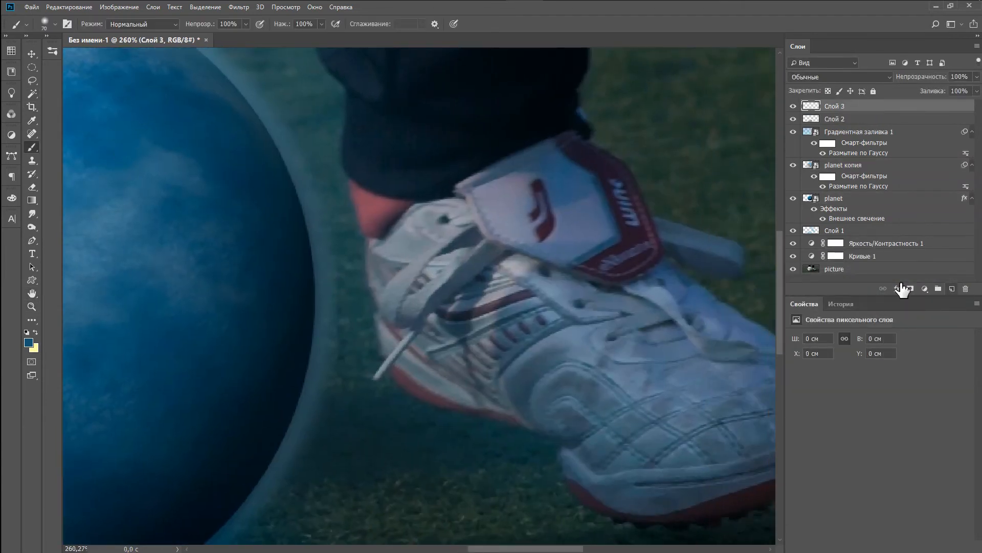
{"action": "left_click", "coordinate": [28, 342]}
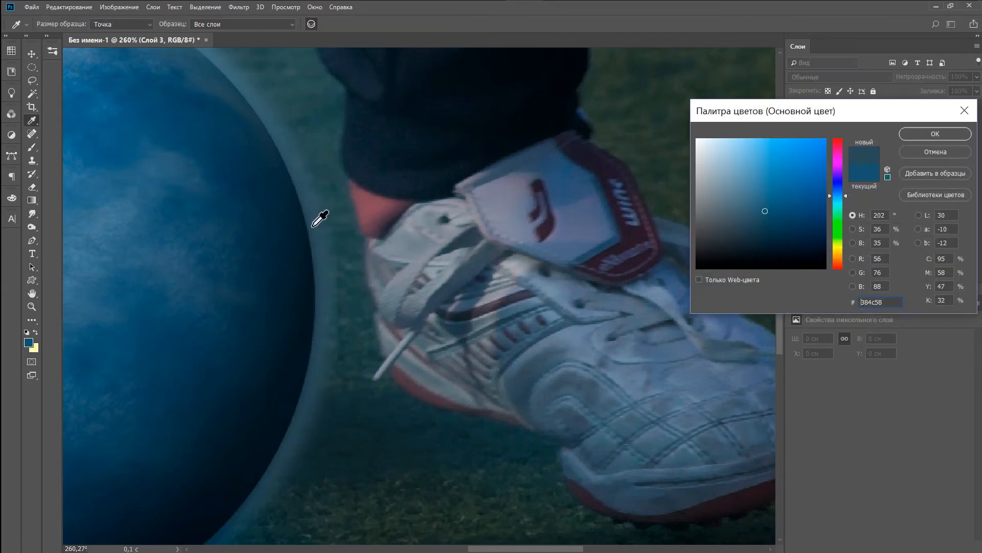
{"action": "key", "text": "Return"}
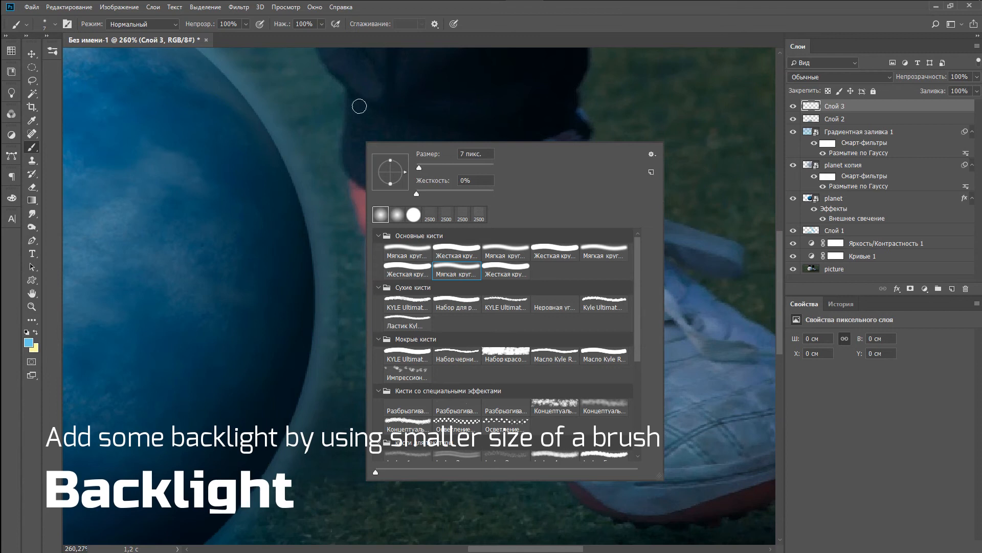
{"action": "left_click_drag", "start_coordinate": [346, 92], "coordinate": [344, 154]}
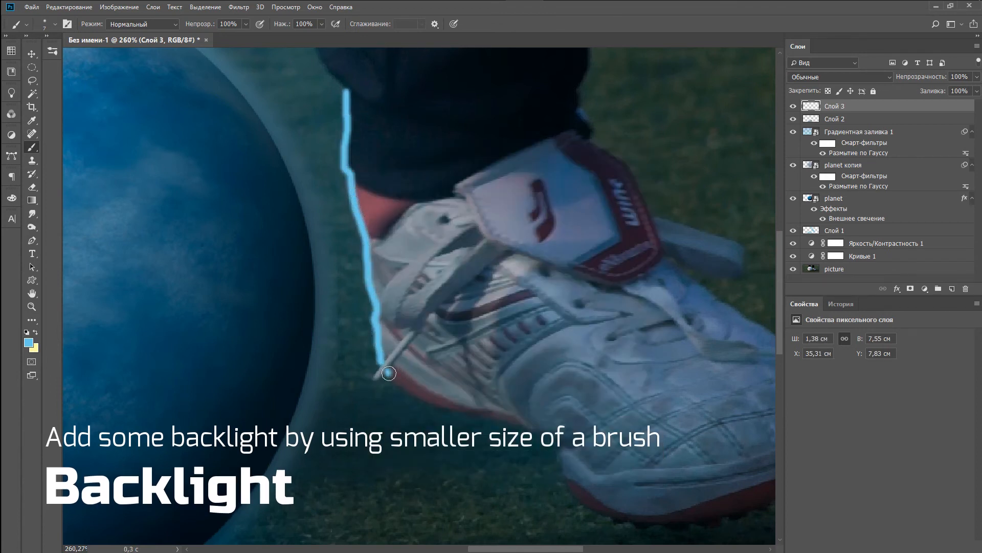
{"action": "left_click_drag", "start_coordinate": [551, 439], "coordinate": [574, 487]}
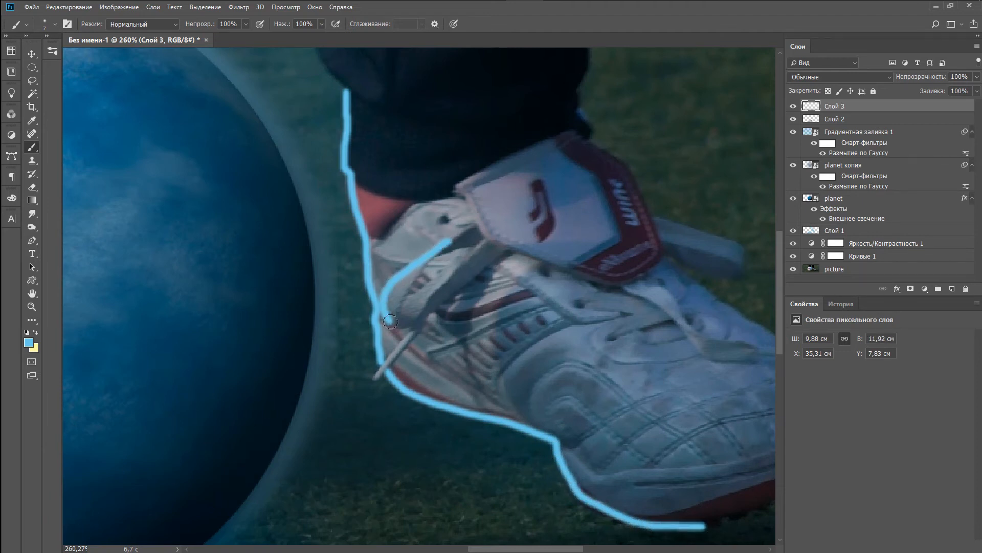
Set the backlight layer's blend mode to Soft Light
{"action": "key", "text": "z"}
{"action": "left_click_drag", "start_coordinate": [550, 247], "coordinate": [660, 252]}
{"action": "left_click_drag", "start_coordinate": [928, 78], "coordinate": [915, 77]}
{"action": "left_click", "coordinate": [859, 76]}
{"action": "left_click", "coordinate": [812, 227]}
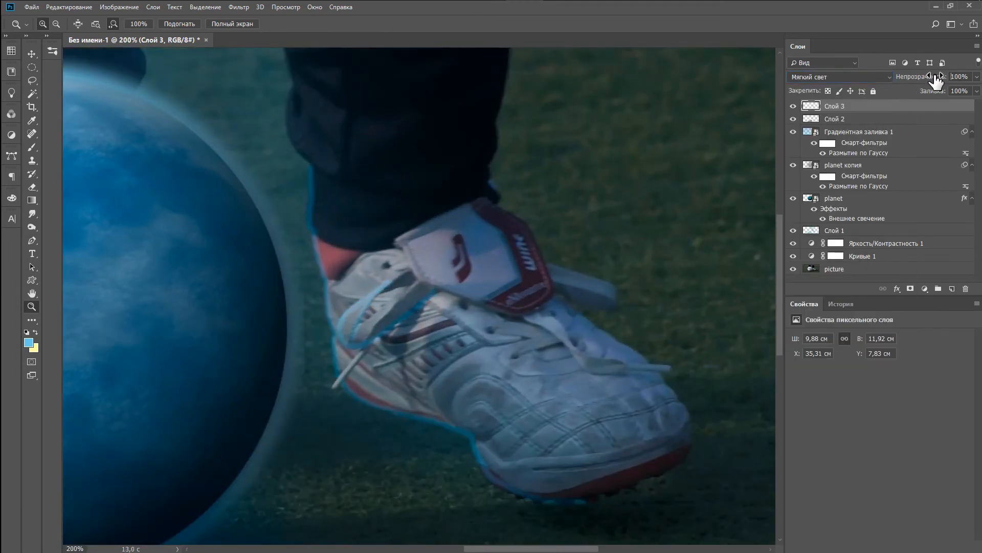
Smudge the backlight along the trouser leg's planet-side edge so it follows the fabric outline
{"action": "left_click_drag", "start_coordinate": [266, 160], "coordinate": [279, 160]}
{"action": "left_click", "coordinate": [32, 134]}
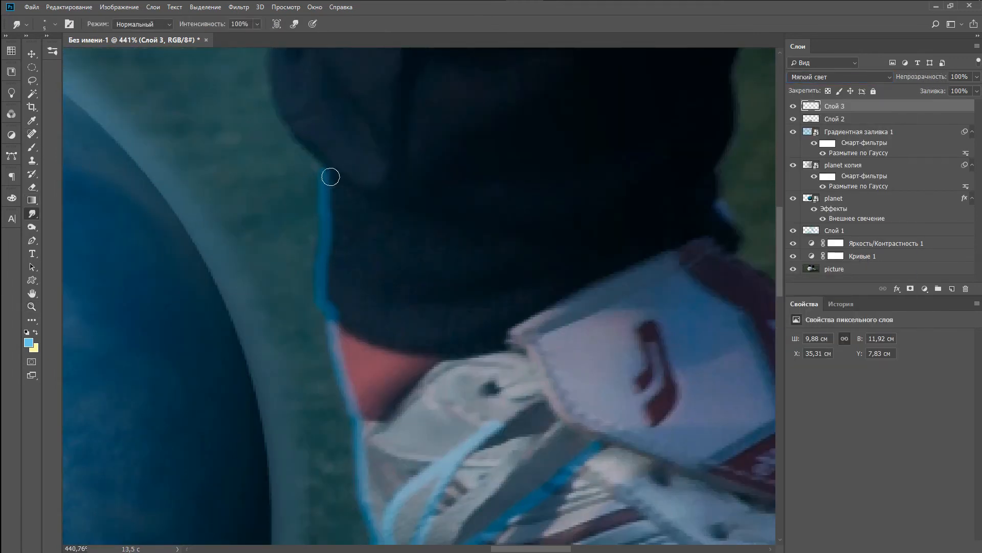
{"action": "left_click", "coordinate": [840, 304]}
{"action": "left_click", "coordinate": [897, 521]}
{"action": "left_click", "coordinate": [803, 303]}
{"action": "left_click_drag", "start_coordinate": [287, 121], "coordinate": [278, 112]}
{"action": "scroll", "coordinate": [393, 213], "scroll_direction": "down", "scroll_amount": 2}
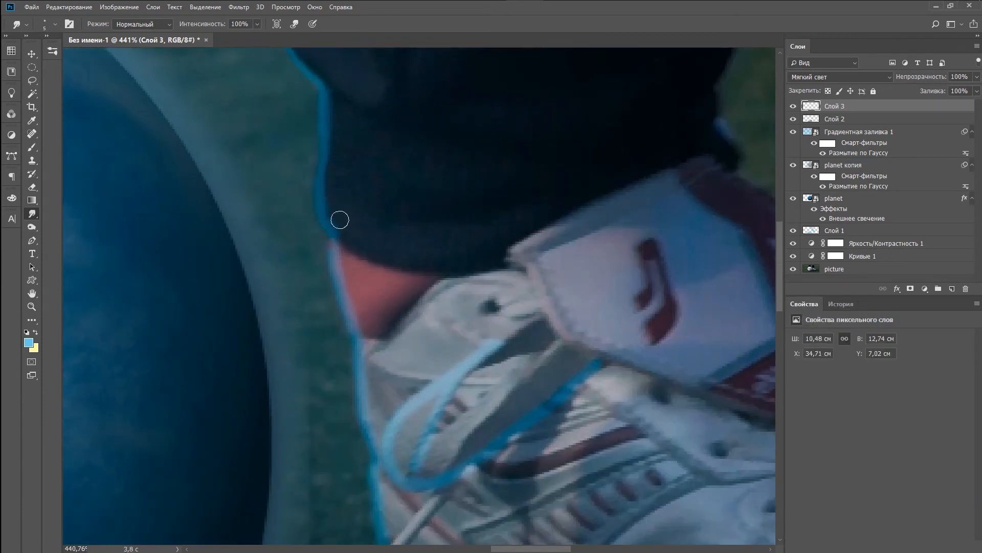
Smudge the backlight along the shoe's sole, heel and laces with a small brush
{"action": "key", "text": "z"}
{"action": "left_click_drag", "start_coordinate": [486, 284], "coordinate": [445, 283]}
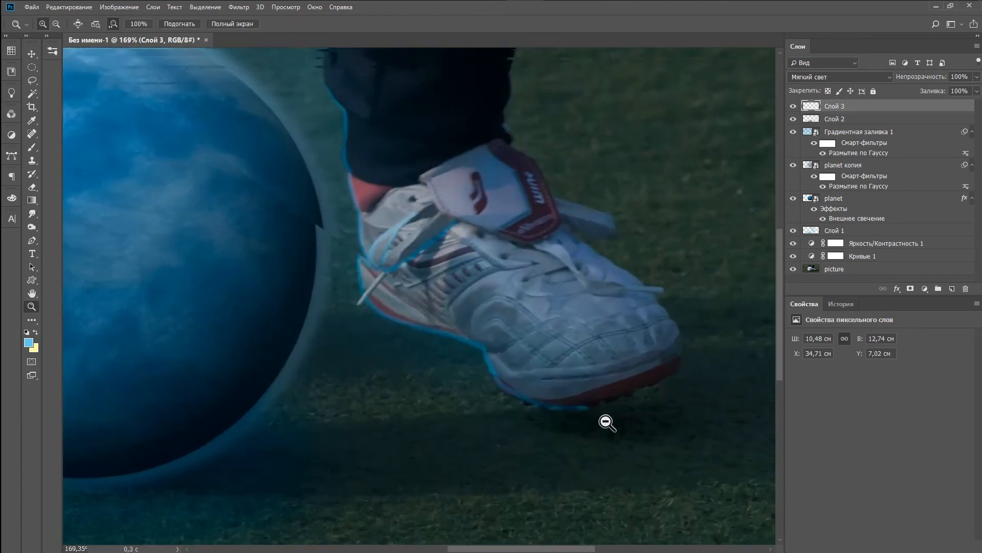
{"action": "left_click_drag", "start_coordinate": [593, 415], "coordinate": [606, 397]}
{"action": "left_click", "coordinate": [32, 213]}
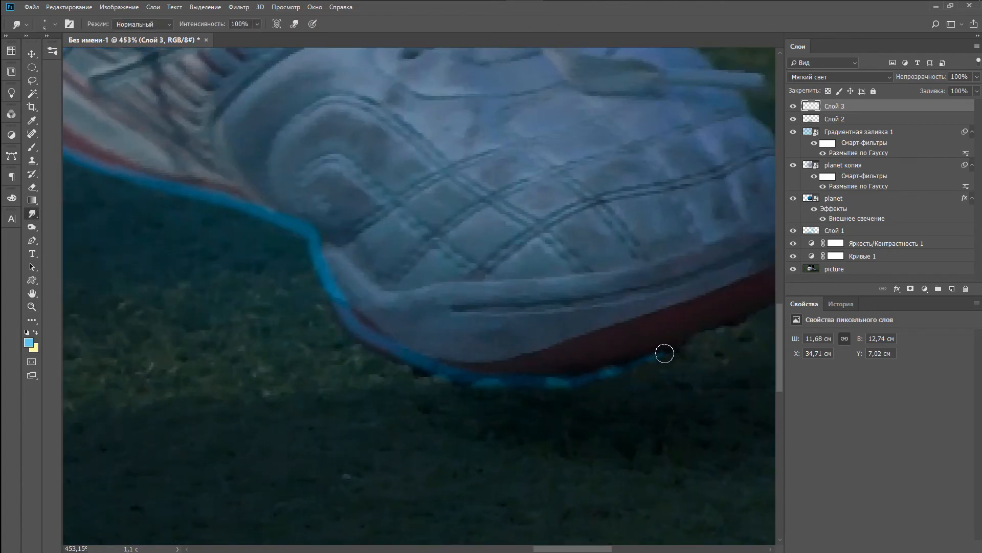
{"action": "left_click_drag", "start_coordinate": [241, 176], "coordinate": [614, 292]}
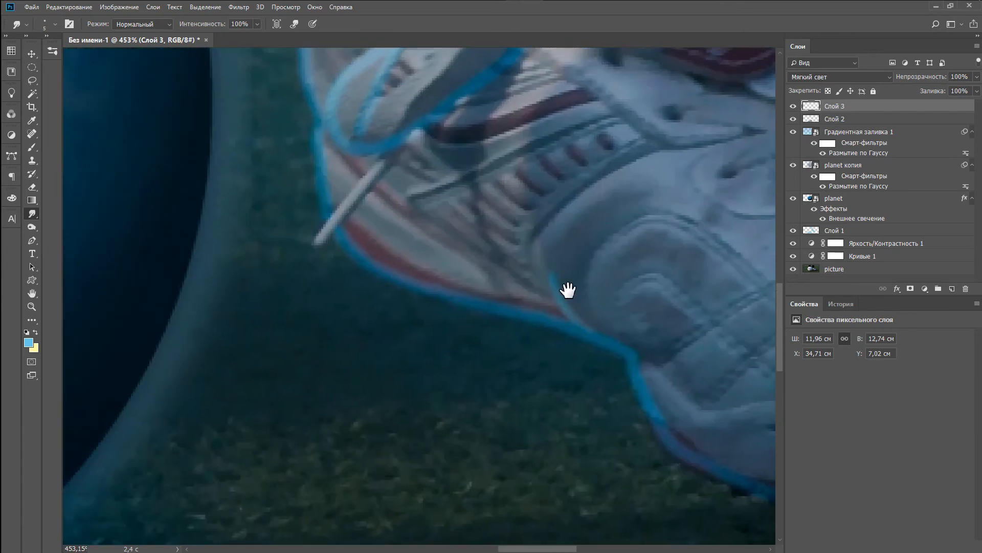
{"action": "scroll", "coordinate": [395, 194], "scroll_direction": "up", "scroll_amount": 3}
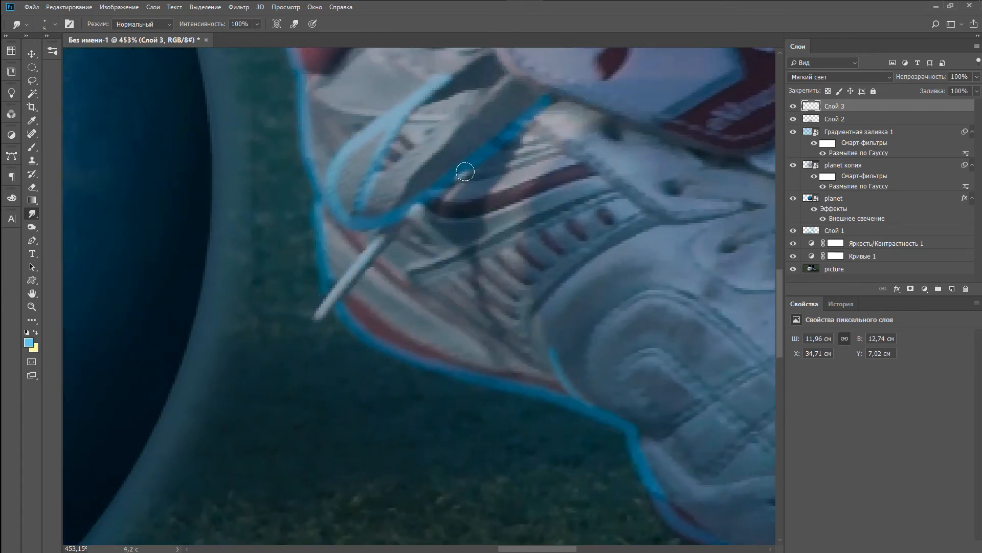
{"action": "scroll", "coordinate": [553, 104], "scroll_direction": "up", "scroll_amount": 2}
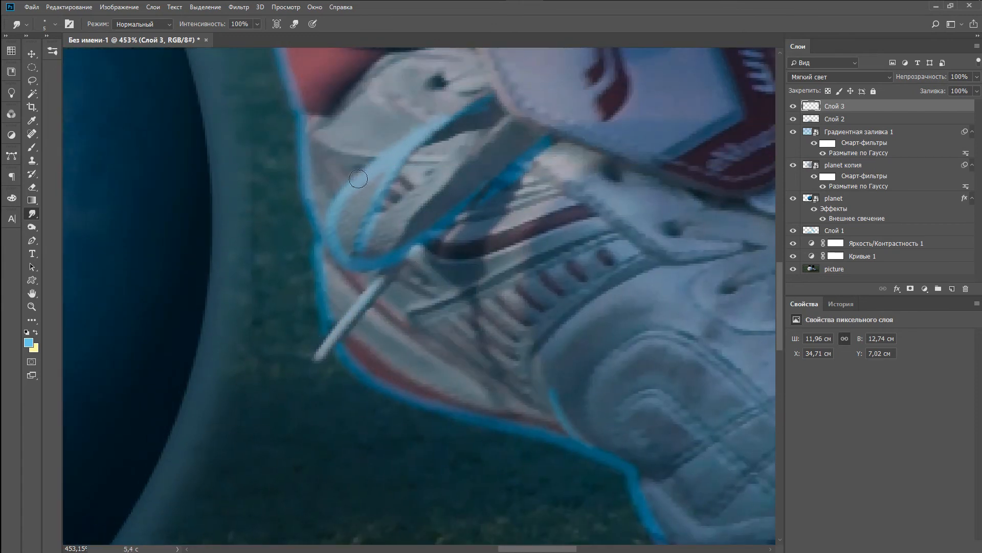
Reduce the backlight layer's opacity to 79%
{"action": "key", "text": "z"}
{"action": "key", "text": "ctrl+0"}
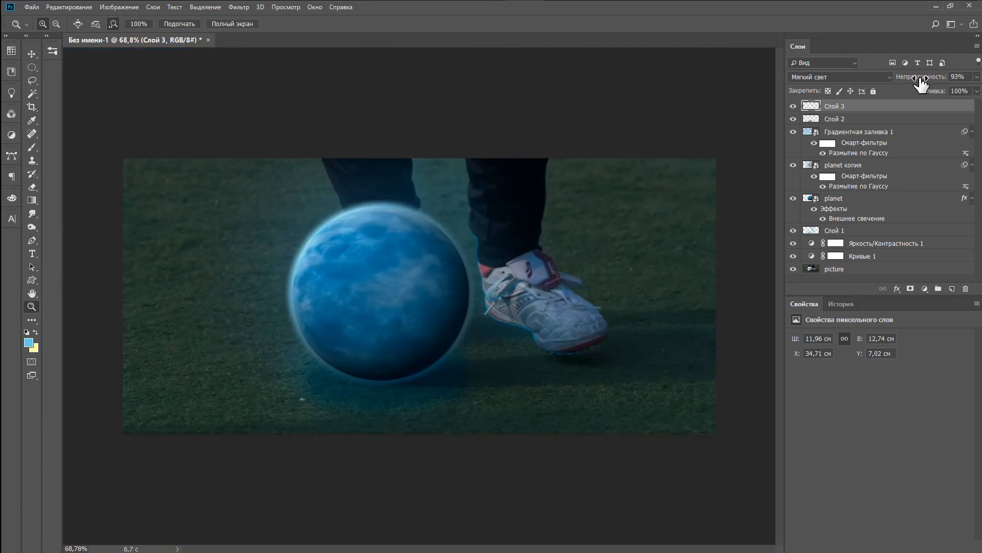
{"action": "key", "text": "ctrl+0"}
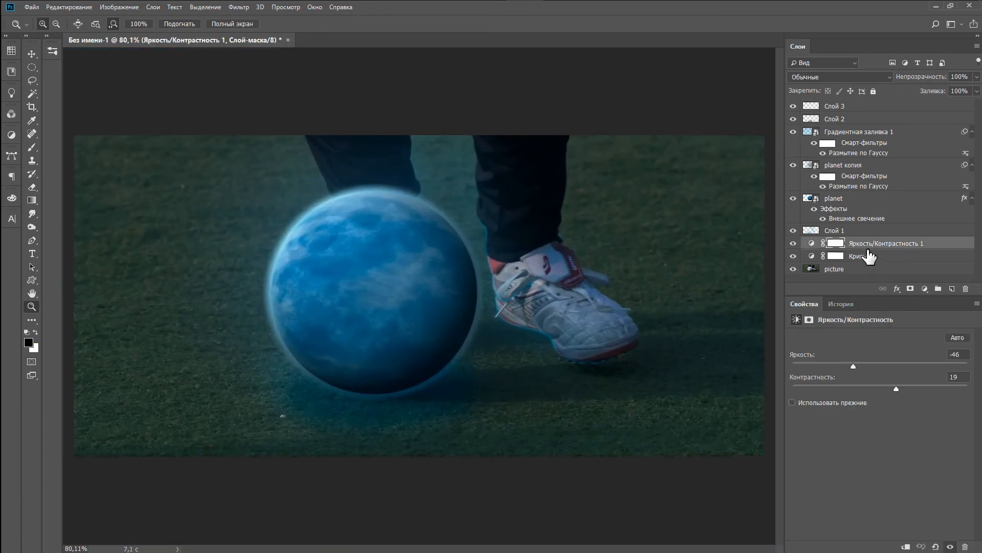
Mask the Brightness/Contrast adjustment around the planet by painting black on its layer mask with an enlarged brush
{"action": "left_click", "coordinate": [836, 244]}
{"action": "key", "text": "b"}
{"action": "key", "text": "bracketright"}
{"action": "key", "text": "bracketright"}
{"action": "key", "text": "bracketright"}
{"action": "key", "text": "bracketright"}
{"action": "key", "text": "bracketright"}
{"action": "key", "text": "bracketright"}
{"action": "key", "text": "bracketright"}
{"action": "key", "text": "bracketright"}
{"action": "key", "text": "bracketright"}
{"action": "key", "text": "bracketright"}
{"action": "key", "text": "bracketright"}
{"action": "key", "text": "bracketright"}
{"action": "key", "text": "bracketright"}
{"action": "key", "text": "bracketright"}
{"action": "key", "text": "bracketright"}
{"action": "key", "text": "bracketright"}
{"action": "key", "text": "bracketright"}
{"action": "key", "text": "bracketright"}
{"action": "mouse_move", "coordinate": [366, 283]}
{"action": "left_mouse_down"}
{"action": "mouse_move", "coordinate": [416, 305]}
{"action": "mouse_move", "coordinate": [278, 284]}
{"action": "mouse_move", "coordinate": [426, 333]}
{"action": "mouse_move", "coordinate": [273, 236]}
{"action": "left_mouse_up"}
Lower the brightness in the Brightness/Contrast adjustment and mask its effect around the shoe
{"action": "key", "text": "z"}
{"action": "mouse_move", "coordinate": [454, 285]}
{"action": "left_mouse_down"}
{"action": "mouse_move", "coordinate": [398, 292]}
{"action": "mouse_move", "coordinate": [441, 291]}
{"action": "left_mouse_up"}
{"action": "left_click_drag", "start_coordinate": [853, 366], "coordinate": [837, 370]}
{"action": "left_click_drag", "start_coordinate": [491, 290], "coordinate": [549, 292]}
{"action": "key", "text": "b"}
{"action": "left_click", "coordinate": [591, 321]}
{"action": "left_click_drag", "start_coordinate": [592, 321], "coordinate": [487, 269]}
Apply the Camera Raw filter to the picture layer with a cooler temperature and an adjusted tint
{"action": "key", "text": "z"}
{"action": "mouse_move", "coordinate": [461, 215]}
{"action": "left_mouse_down"}
{"action": "mouse_move", "coordinate": [370, 248]}
{"action": "mouse_move", "coordinate": [390, 248]}
{"action": "left_mouse_up"}
{"action": "left_click", "coordinate": [865, 268]}
{"action": "left_click", "coordinate": [239, 7]}
{"action": "left_click", "coordinate": [263, 65]}
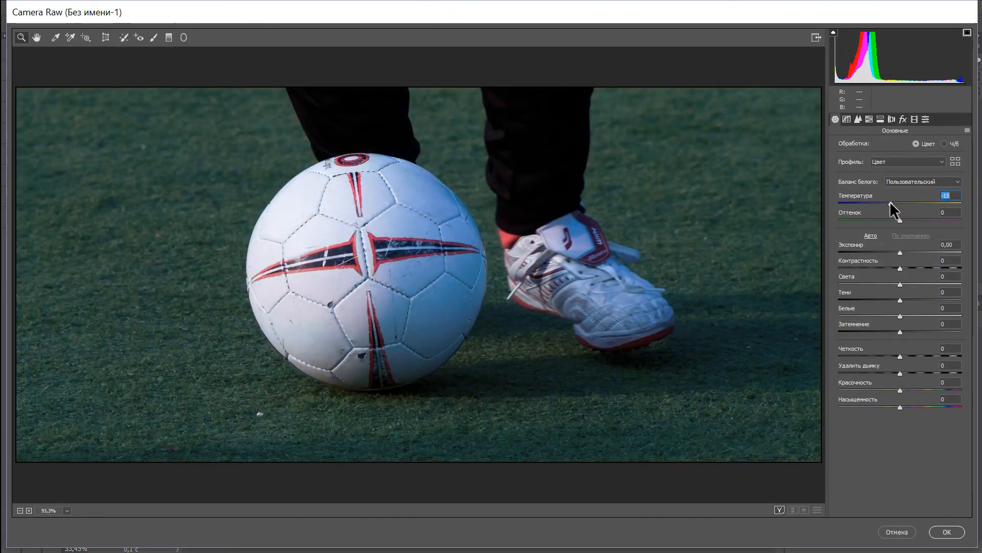
{"action": "left_click_drag", "start_coordinate": [890, 201], "coordinate": [910, 220]}
{"action": "left_click", "coordinate": [947, 532]}
Readjust the Outer Glow effect of the main planet layer
{"action": "left_click_drag", "start_coordinate": [417, 276], "coordinate": [465, 271]}
{"action": "mouse_move", "coordinate": [459, 266]}
{"action": "left_mouse_down"}
{"action": "mouse_move", "coordinate": [408, 272]}
{"action": "mouse_move", "coordinate": [460, 269]}
{"action": "left_mouse_up"}
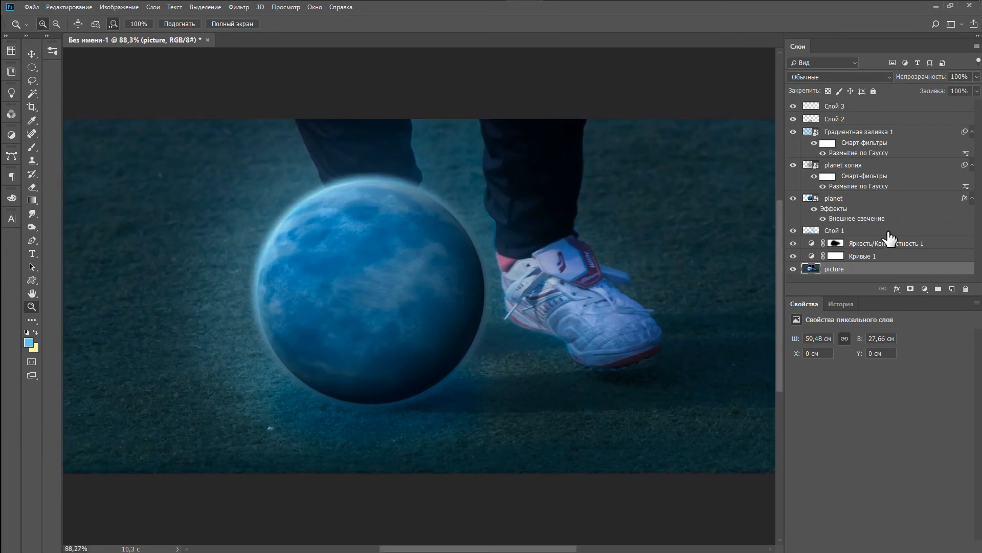
{"action": "double_click", "coordinate": [858, 219]}
{"action": "left_click", "coordinate": [901, 270]}
Paste the original photo as a top layer, position it, and toggle its visibility to compare before and after, leaving it hidden
{"action": "left_click_drag", "start_coordinate": [737, 273], "coordinate": [761, 243]}
{"action": "left_click", "coordinate": [857, 107]}
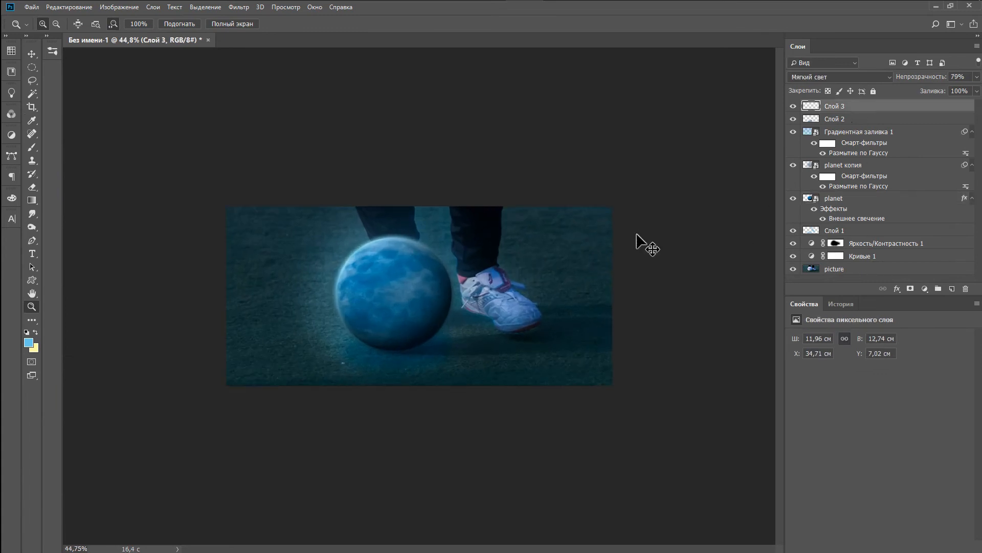
{"action": "key", "text": "ctrl+v"}
{"action": "left_click_drag", "start_coordinate": [626, 240], "coordinate": [685, 230]}
{"action": "left_click", "coordinate": [793, 107]}
{"action": "left_click", "coordinate": [793, 107]}
{"action": "left_click", "coordinate": [794, 107]}
Duplicate the planet layer and apply a Motion Blur filter to the copy, adjusting its angle and distance
{"action": "left_click_drag", "start_coordinate": [481, 260], "coordinate": [517, 260]}
{"action": "left_click", "coordinate": [846, 214]}
{"action": "key", "text": "ctrl+j"}
{"action": "key", "text": "v"}
{"action": "left_click", "coordinate": [239, 8]}
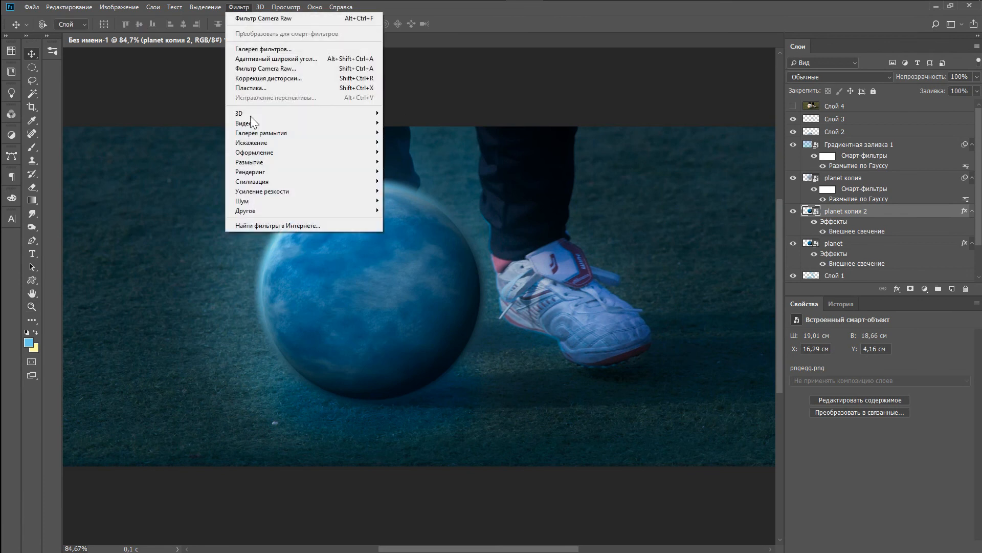
{"action": "mouse_move", "coordinate": [250, 162]}
{"action": "left_click", "coordinate": [154, 211]}
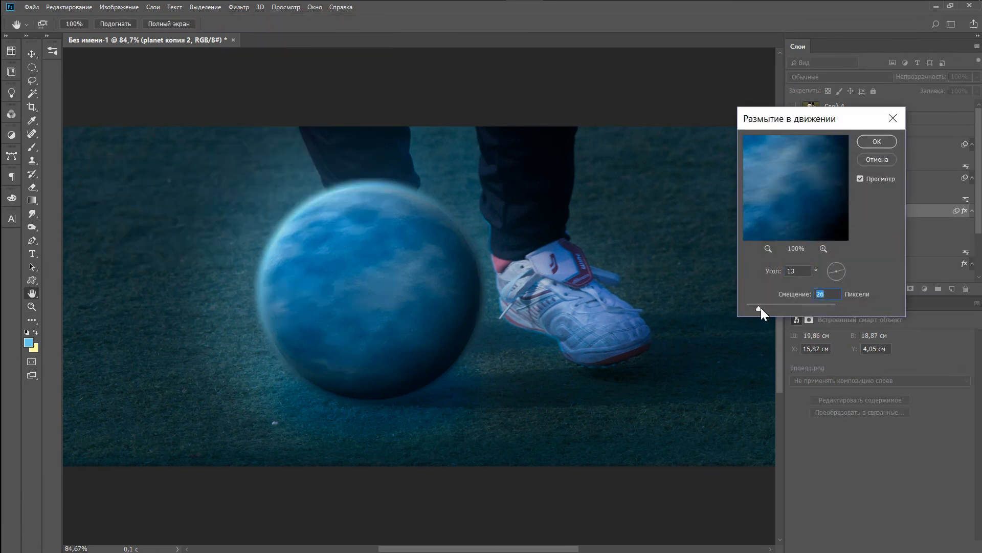
{"action": "left_click_drag", "start_coordinate": [839, 270], "coordinate": [840, 272]}
{"action": "left_click_drag", "start_coordinate": [759, 308], "coordinate": [773, 308]}
{"action": "key", "text": "Return"}
Move the motion-blurred copy below the planet layer and widen it horizontally with Free Transform
{"action": "left_click_drag", "start_coordinate": [863, 210], "coordinate": [854, 263]}
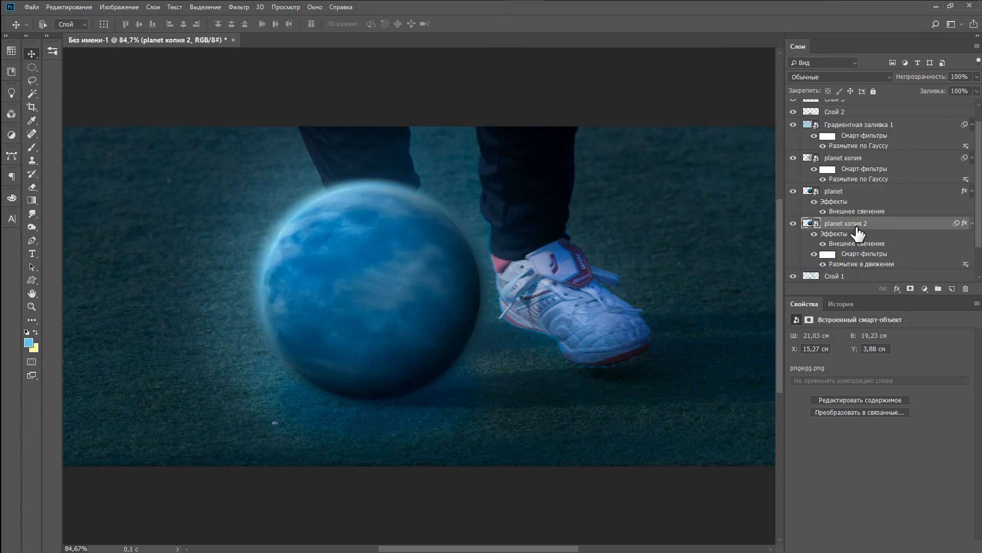
{"action": "key", "text": "ctrl+t"}
{"action": "left_click_drag", "start_coordinate": [499, 293], "coordinate": [509, 277]}
{"action": "left_click_drag", "start_coordinate": [256, 292], "coordinate": [215, 285]}
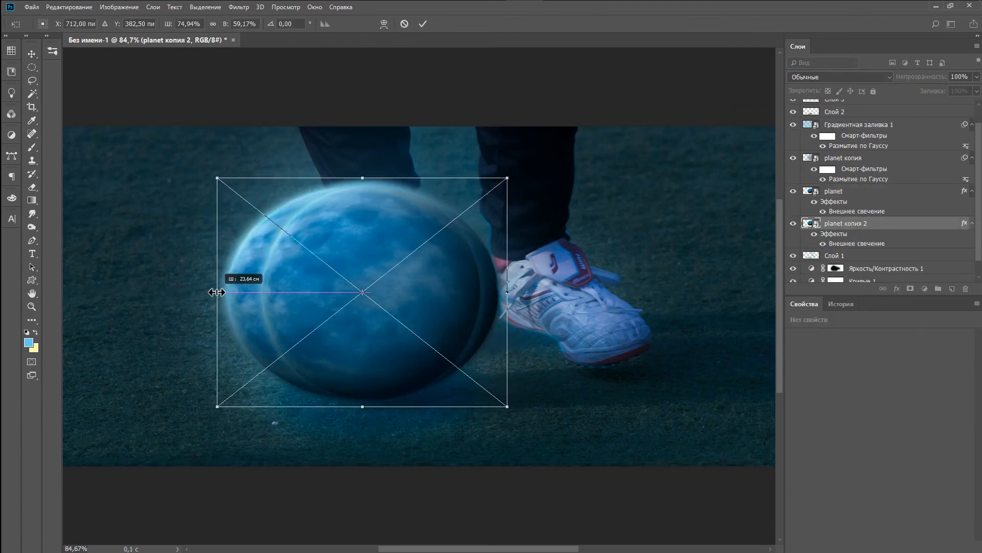
{"action": "key", "text": "Return"}
Set the motion-blurred planet copy's opacity to 36% and view the composition in full screen mode
{"action": "left_click_drag", "start_coordinate": [339, 279], "coordinate": [345, 281]}
{"action": "left_click_drag", "start_coordinate": [928, 79], "coordinate": [928, 79]}
{"action": "scroll", "coordinate": [777, 163], "scroll_direction": "down", "scroll_amount": 4}
{"action": "scroll", "coordinate": [543, 228], "scroll_direction": "up", "scroll_amount": 4}
{"action": "scroll", "coordinate": [459, 226], "scroll_direction": "down", "scroll_amount": 1}
{"action": "key", "text": "f"}
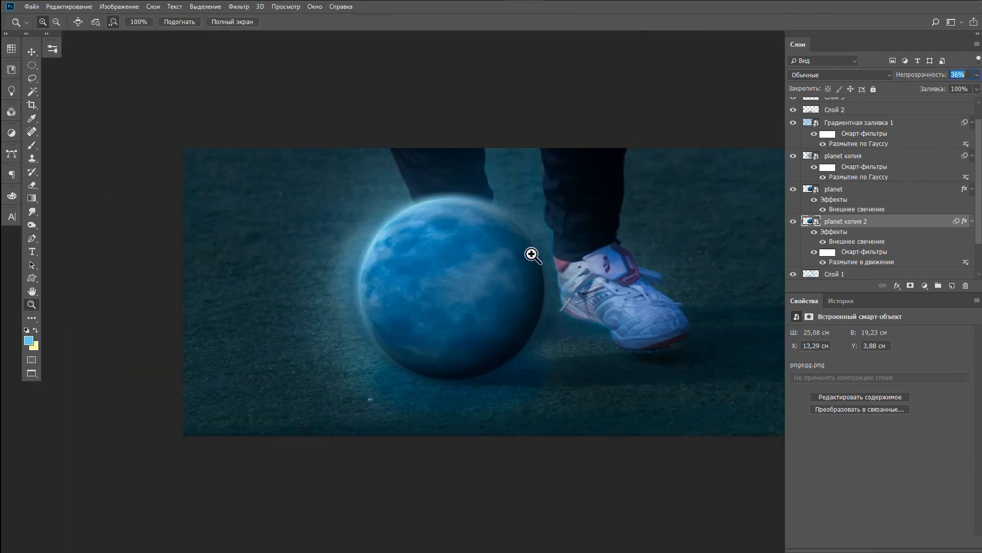
{"action": "key", "text": "f"}
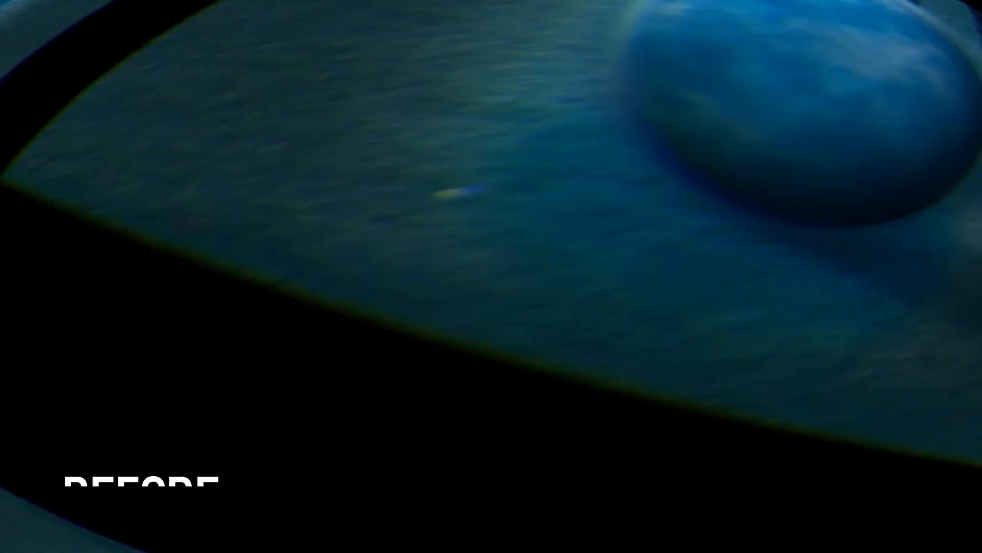